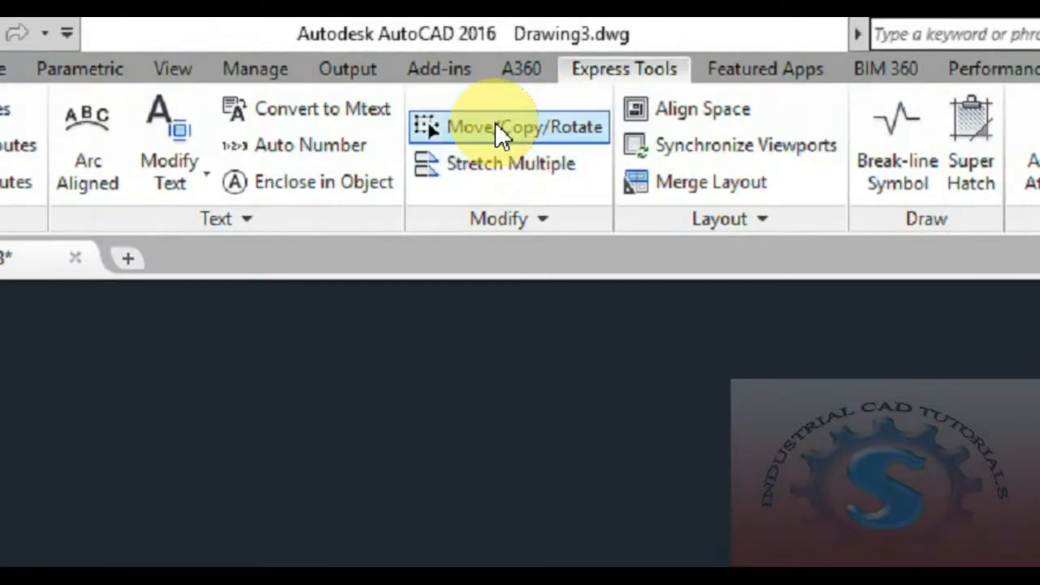
pyautogui.click(548, 221)
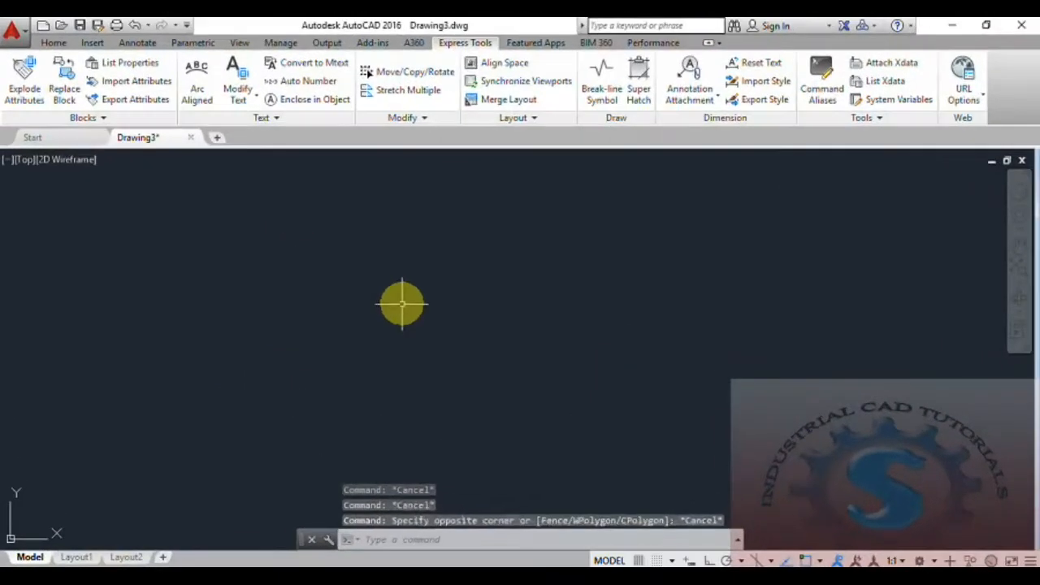
pyautogui.press('Escape')
pyautogui.press('Escape')
pyautogui.press('Escape')
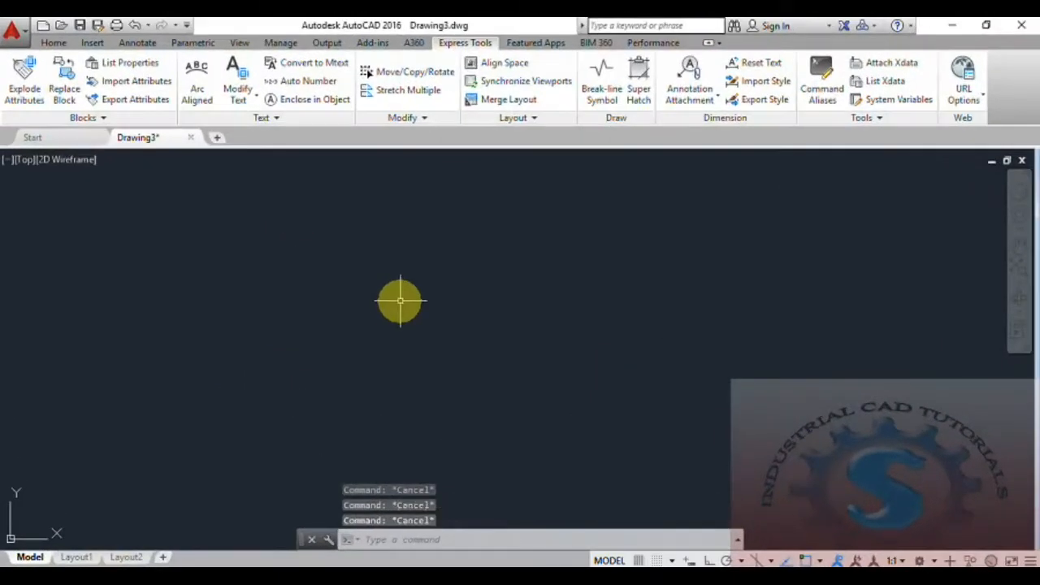
# Step: Draw a rectangle 100 long and 50 wide using the Dimensions option
pyautogui.press('Return')
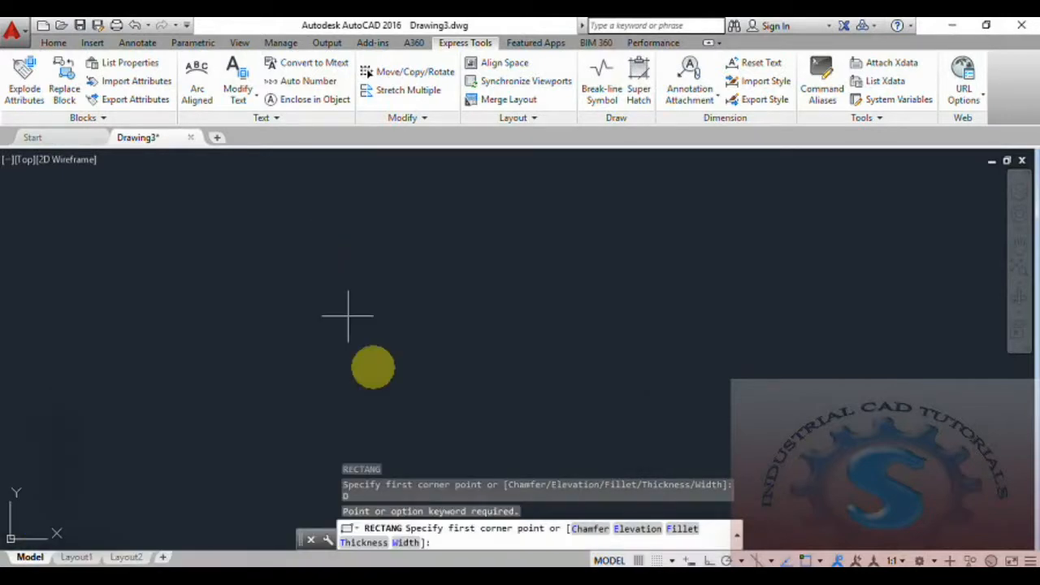
pyautogui.click(305, 233)
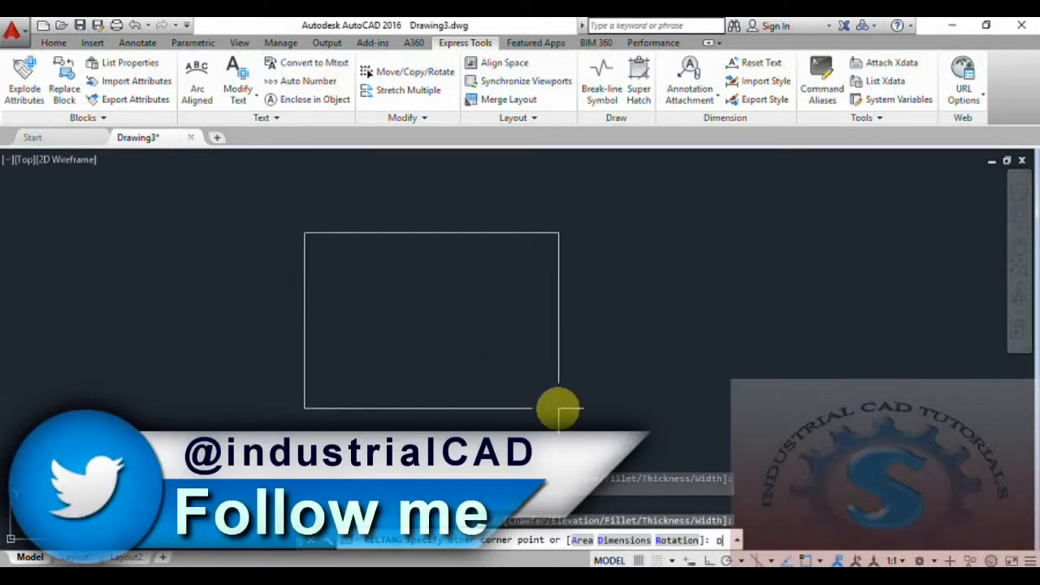
pyautogui.write('D')
pyautogui.press('Return')
pyautogui.write('100')
pyautogui.press('Return')
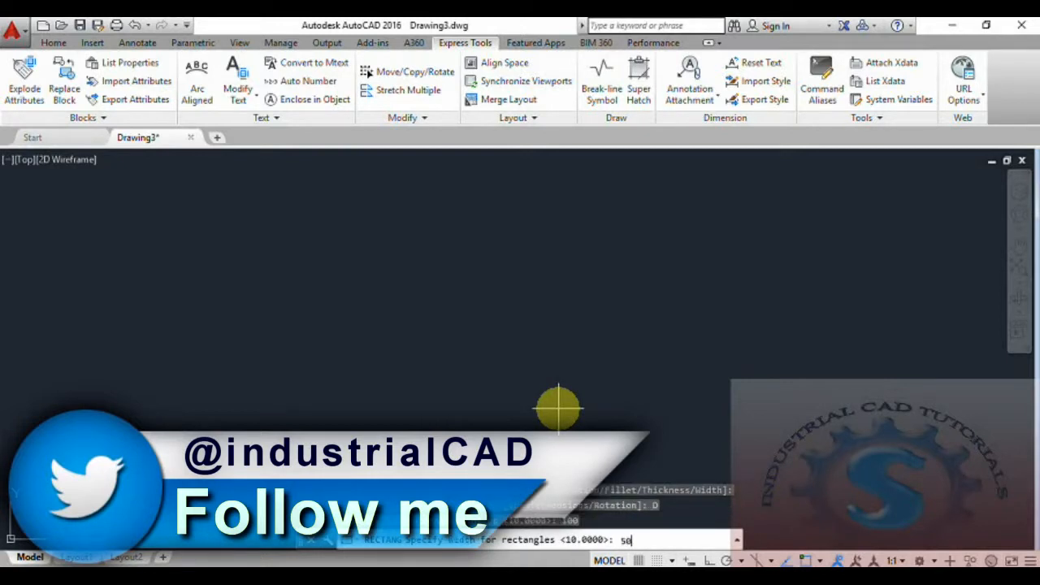
pyautogui.write('50')
pyautogui.press('Return')
pyautogui.click(414, 302)
pyautogui.scroll(2, 400, 306)
pyautogui.scroll(2, 400, 305)
pyautogui.moveTo(414, 314); pyautogui.dragTo(660, 511, button='middle')
pyautogui.scroll(2, 514, 353)
pyautogui.moveTo(512, 374); pyautogui.dragTo(486, 358, button='middle')
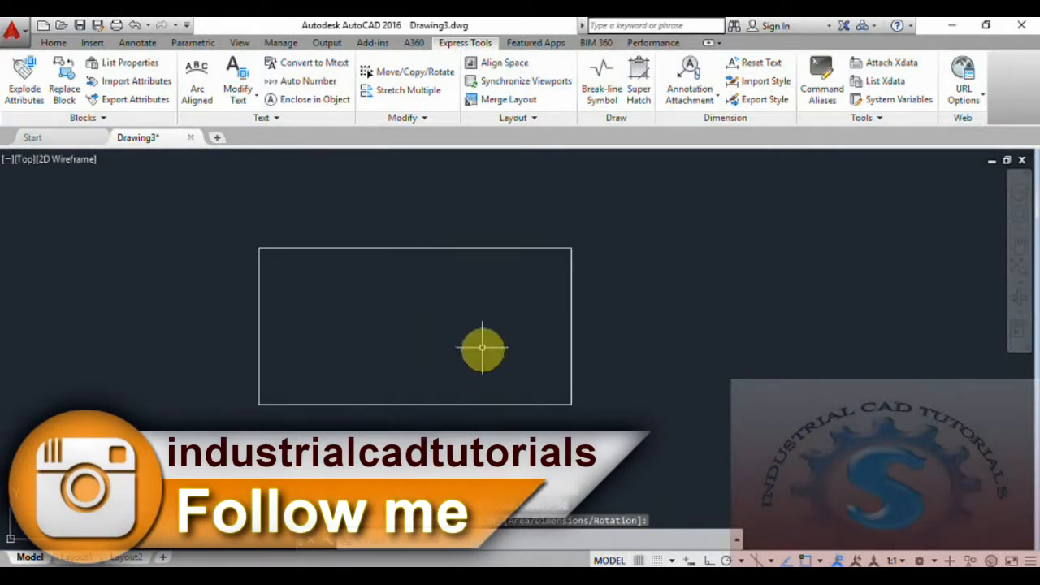
# Step: Add a horizontal linear dimension above the rectangle's top edge
pyautogui.click(91, 43)
pyautogui.click(240, 45)
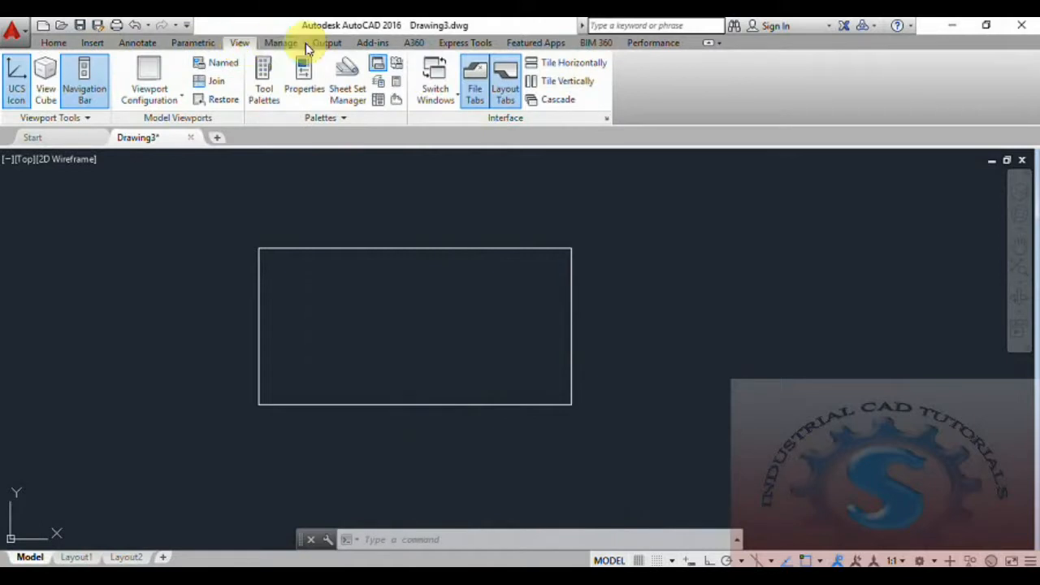
pyautogui.click(138, 48)
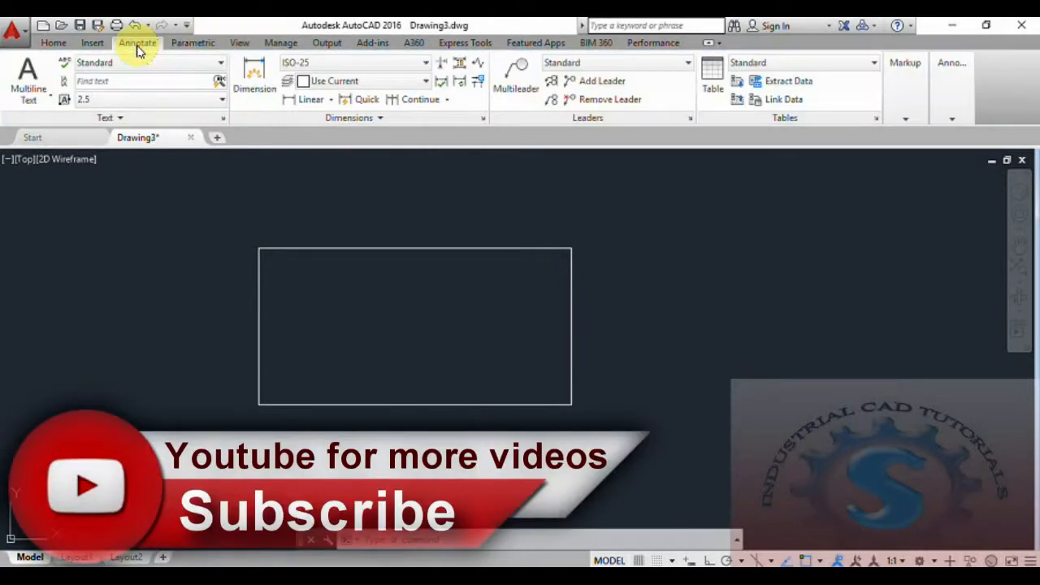
pyautogui.click(92, 42)
pyautogui.click(54, 42)
pyautogui.click(370, 67)
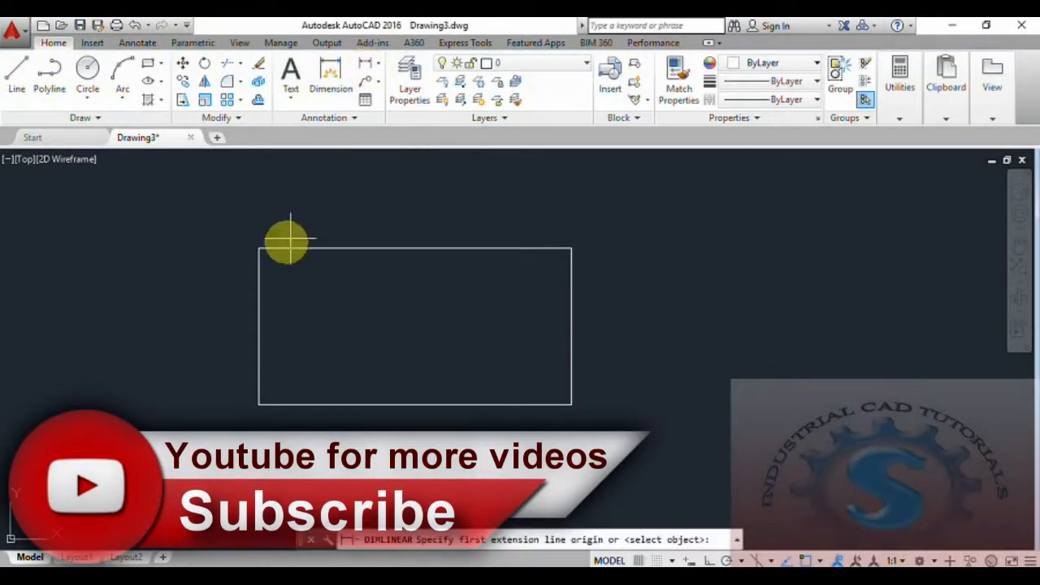
pyautogui.click(572, 248)
pyautogui.click(572, 221)
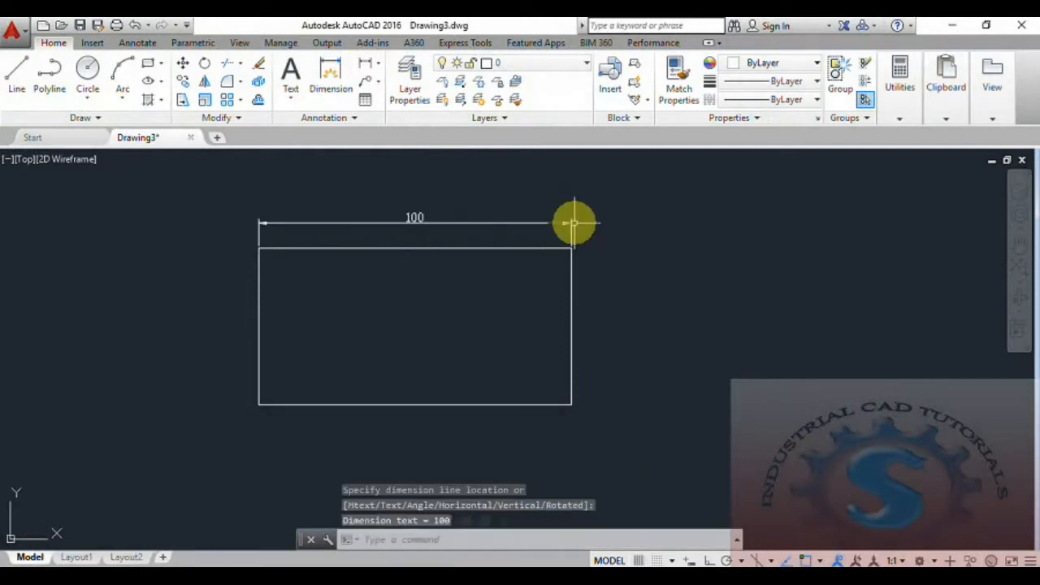
# Step: Add a vertical linear dimension beside the rectangle's left edge
pyautogui.click(365, 68)
pyautogui.click(259, 247)
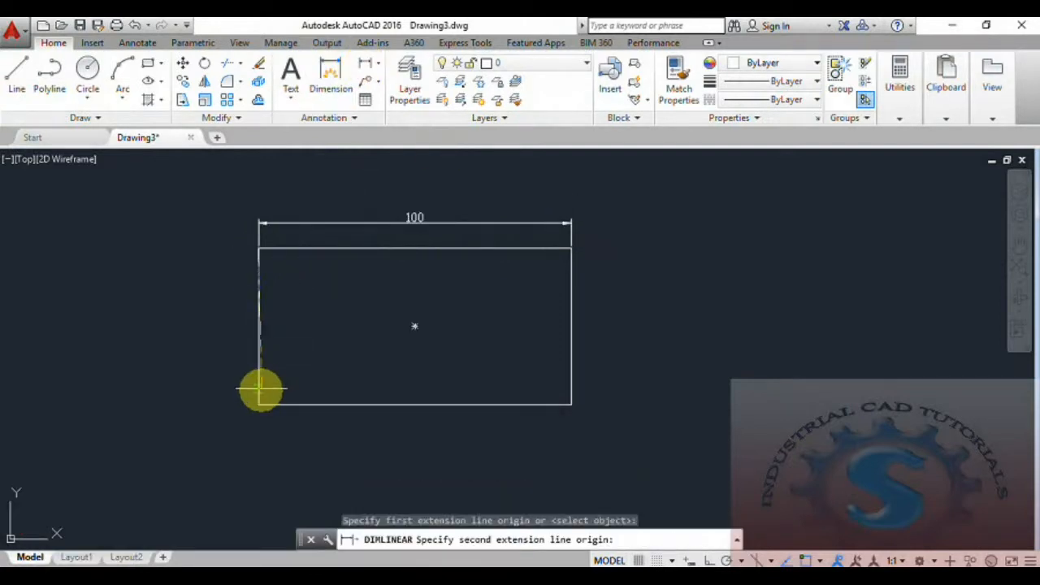
pyautogui.click(260, 402)
pyautogui.click(235, 398)
pyautogui.moveTo(417, 346); pyautogui.dragTo(491, 349, button='middle')
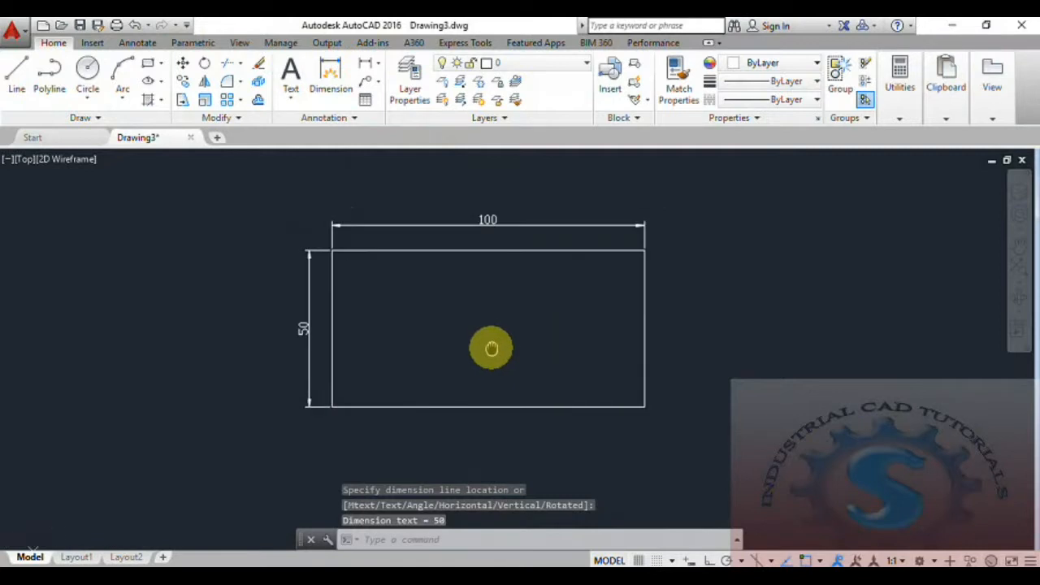
# Step: Move only the rectangle, without its dimensions, down and to the right from its lower-left corner using Move/Copy/Rotate
pyautogui.click(418, 44)
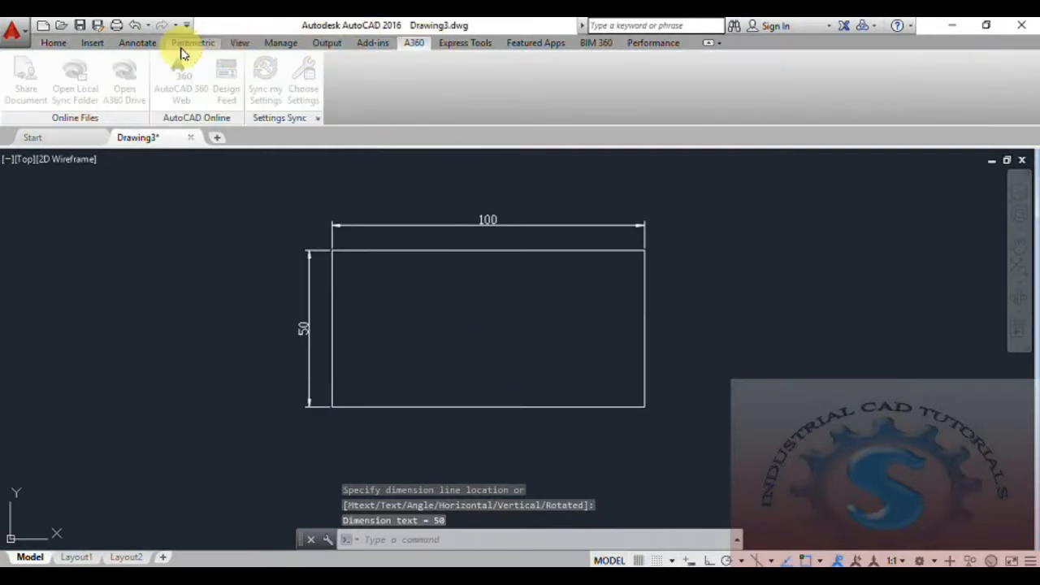
pyautogui.click(481, 43)
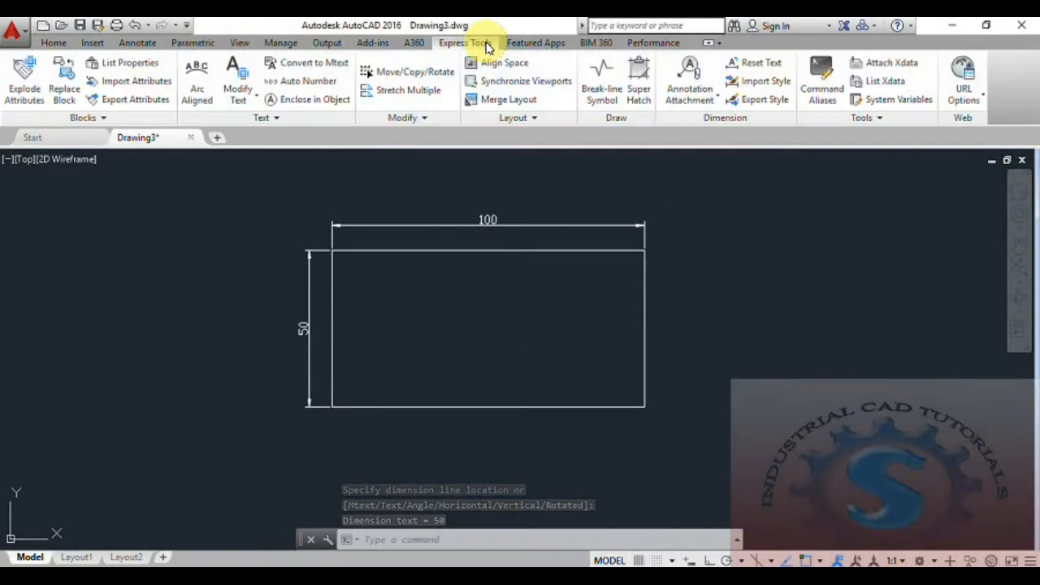
pyautogui.click(427, 74)
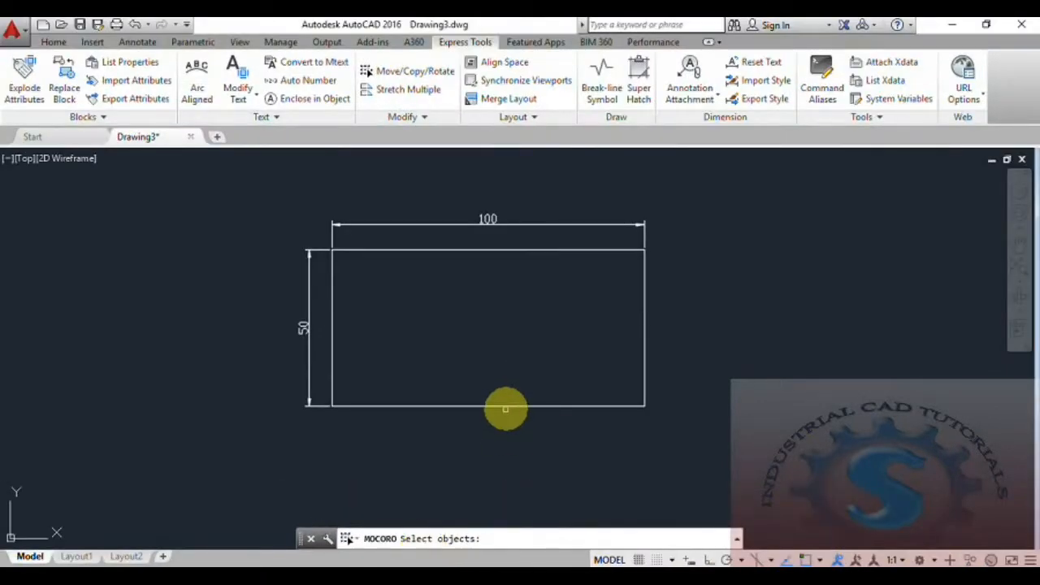
pyautogui.click(506, 407)
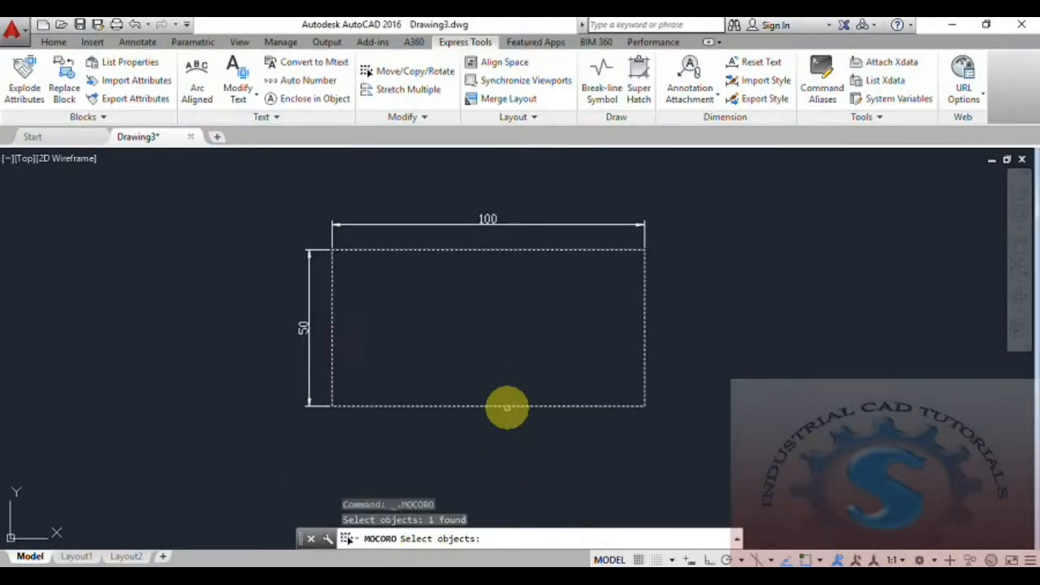
pyautogui.press('Return')
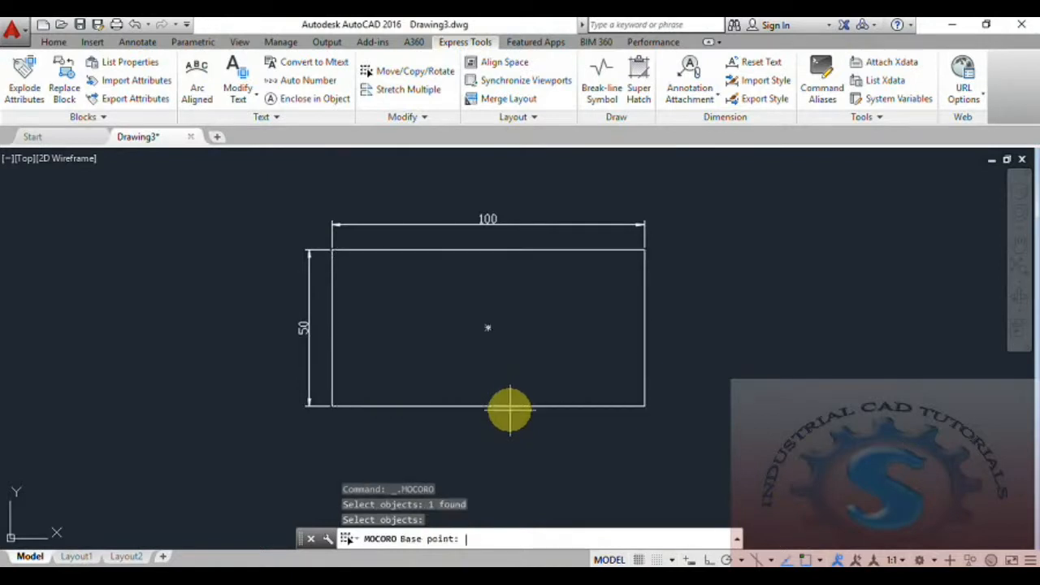
pyautogui.click(331, 406)
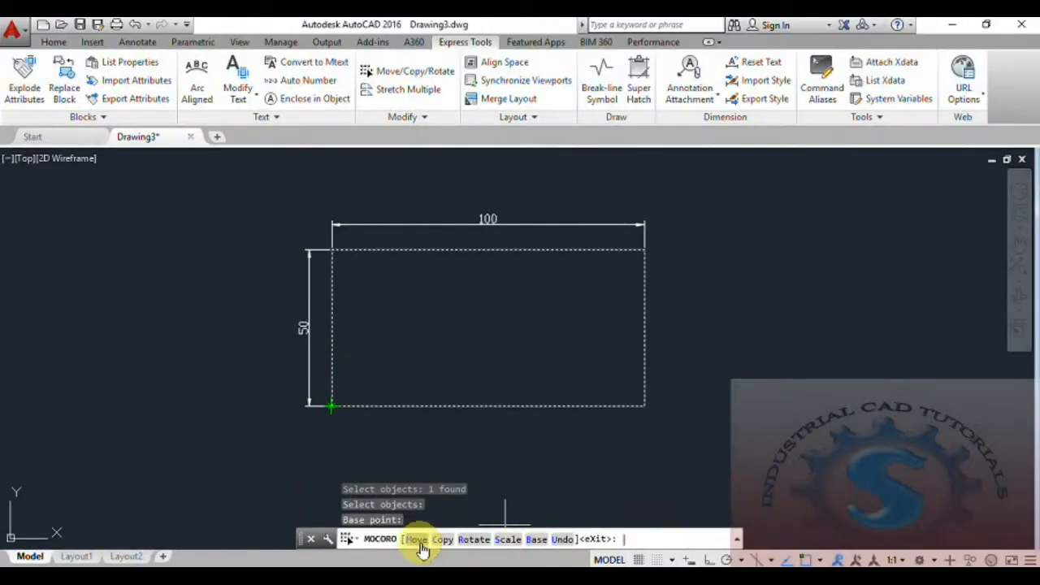
pyautogui.click(418, 541)
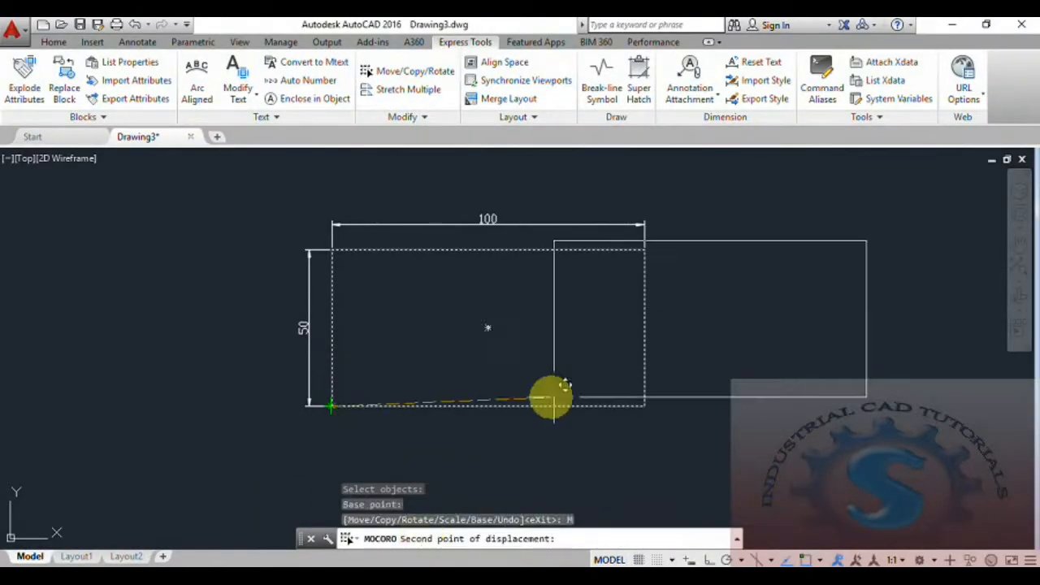
pyautogui.moveTo(447, 465); pyautogui.dragTo(302, 395, button='middle')
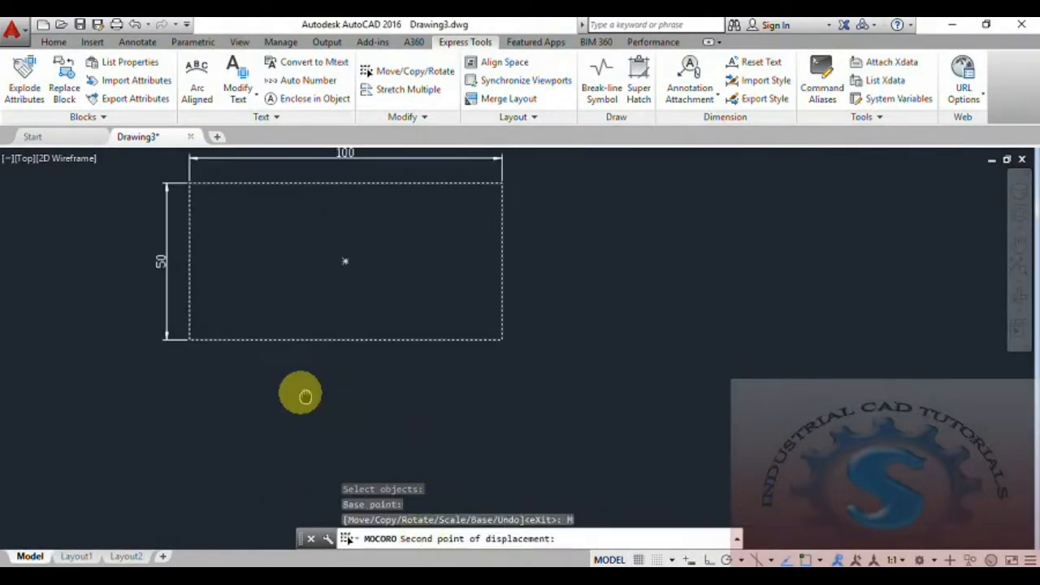
pyautogui.click(519, 437)
pyautogui.moveTo(543, 461); pyautogui.dragTo(425, 458, button='middle')
pyautogui.scroll(-2, 471, 455)
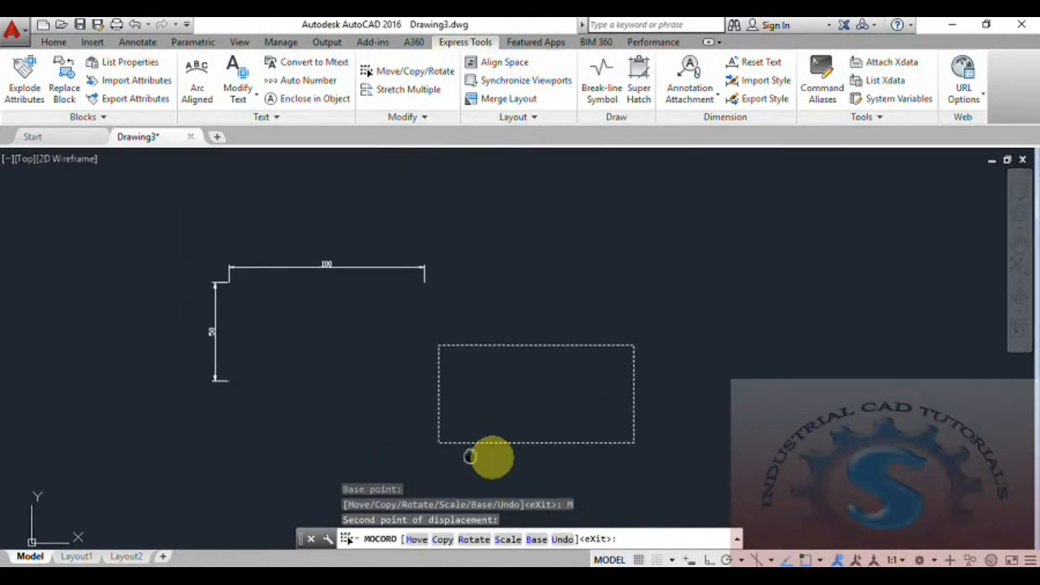
# Step: Undo the rectangle's move and end the Move/Copy/Rotate command
pyautogui.write('u')
pyautogui.press('Return')
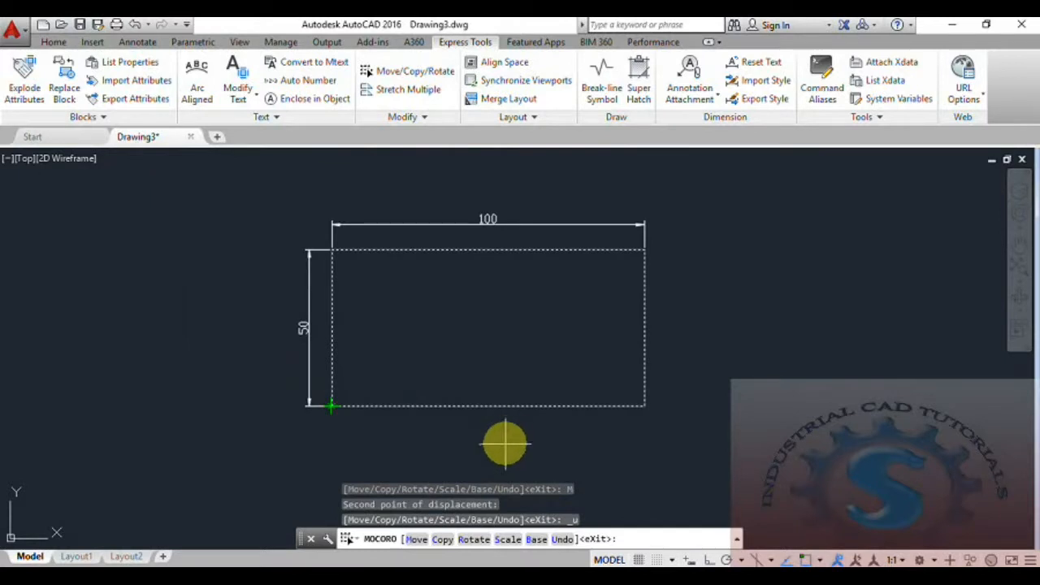
pyautogui.press('Escape')
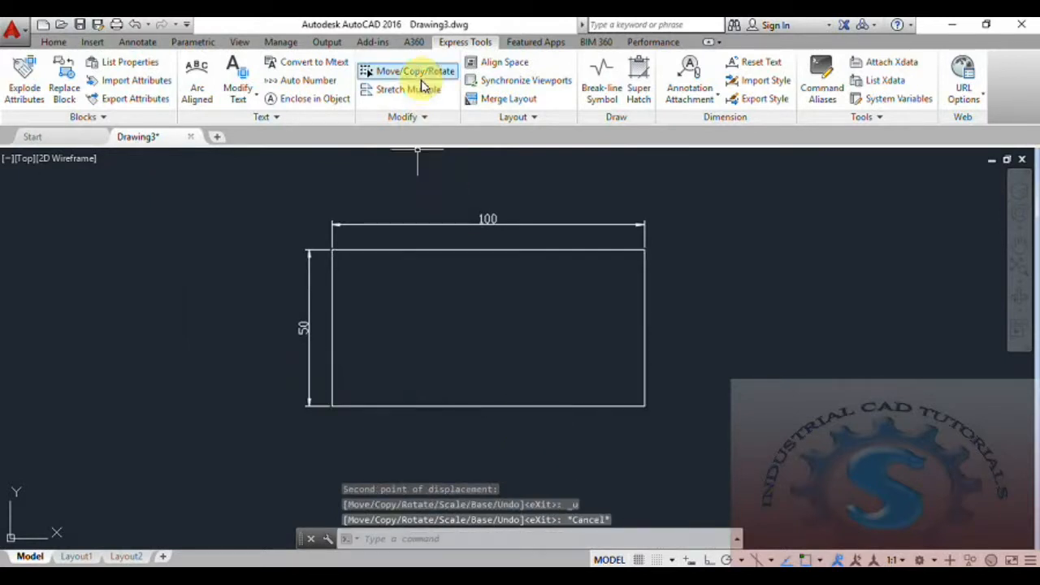
# Step: Move the rectangle together with both dimensions to the right using Move/Copy/Rotate, with its lower-left corner as base point
pyautogui.click(407, 71)
pyautogui.click(704, 443)
pyautogui.click(234, 200)
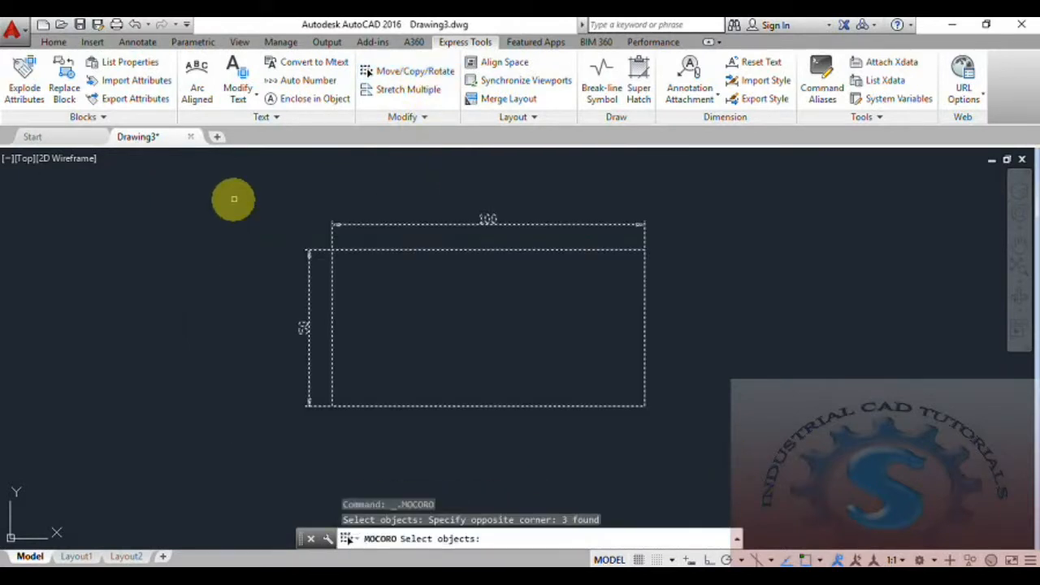
pyautogui.press('Return')
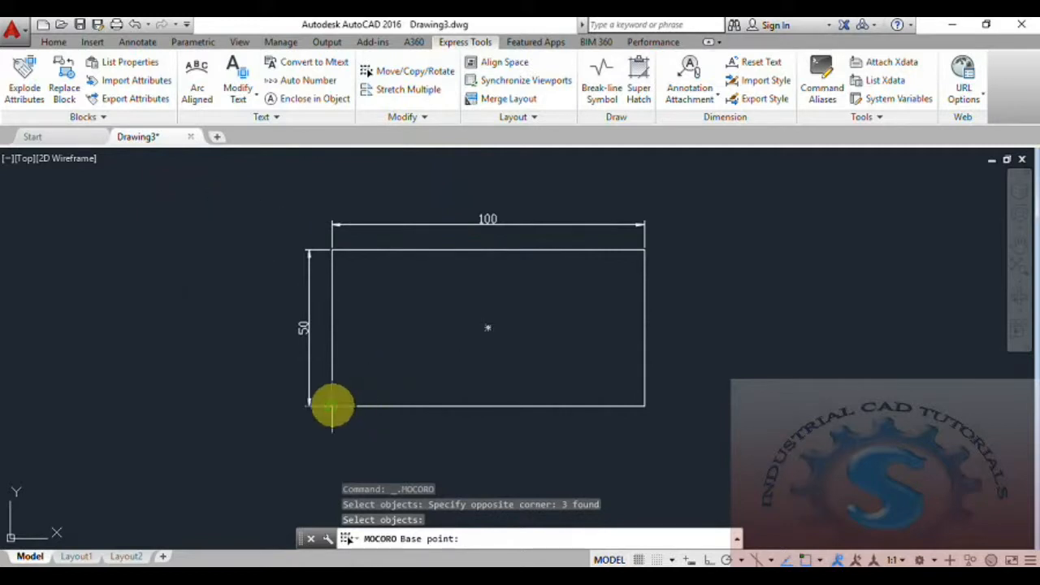
pyautogui.click(332, 406)
pyautogui.click(418, 540)
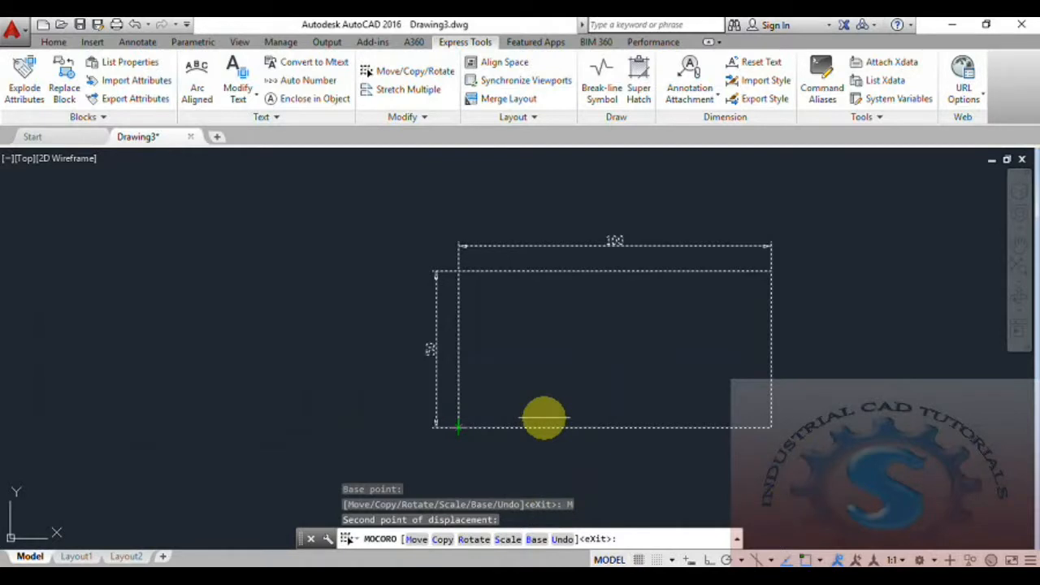
pyautogui.press('Escape')
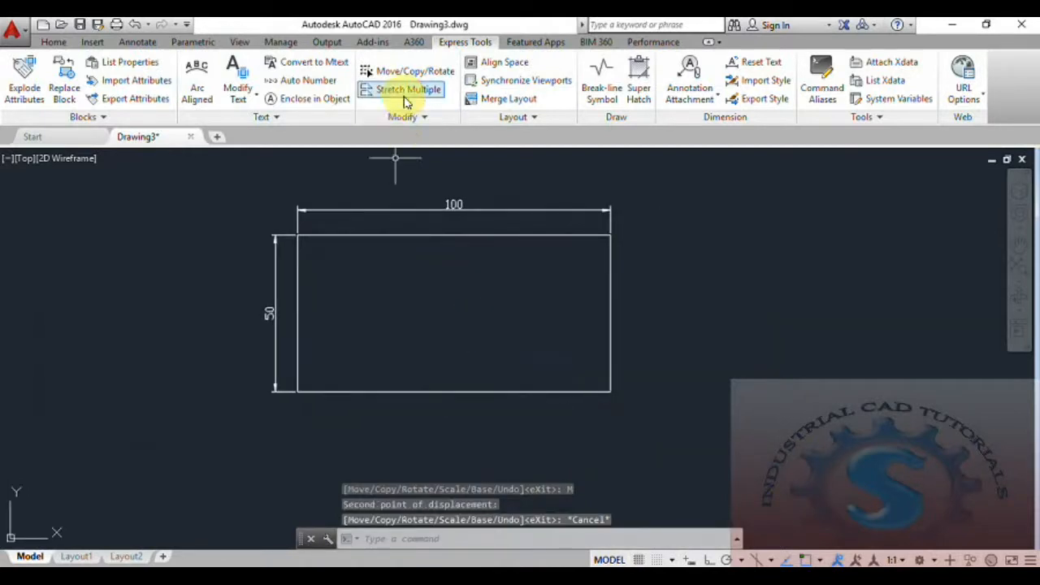
# Step: Copy the dimensioned rectangle from its lower-left corner with Move/Copy/Rotate, placing two copies one above the other to its right
pyautogui.click(413, 72)
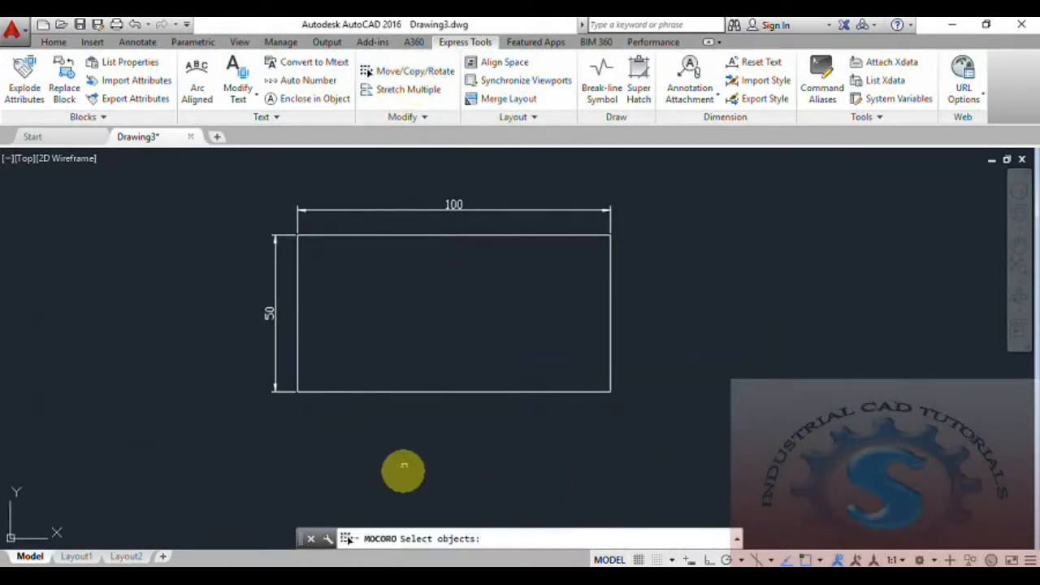
pyautogui.click(682, 449)
pyautogui.click(183, 163)
pyautogui.press('Return')
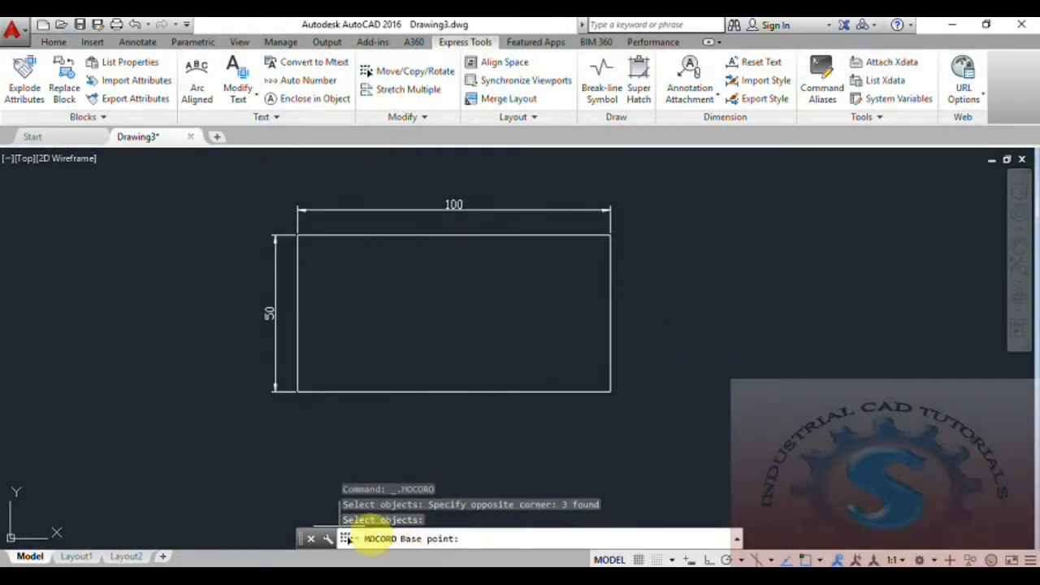
pyautogui.click(298, 394)
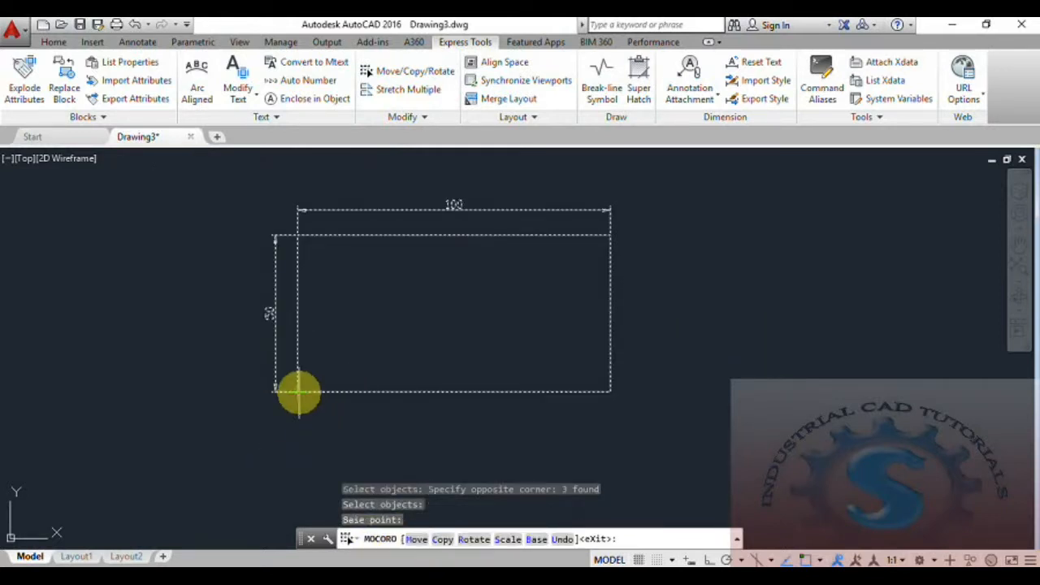
pyautogui.click(445, 538)
pyautogui.scroll(-2, 518, 460)
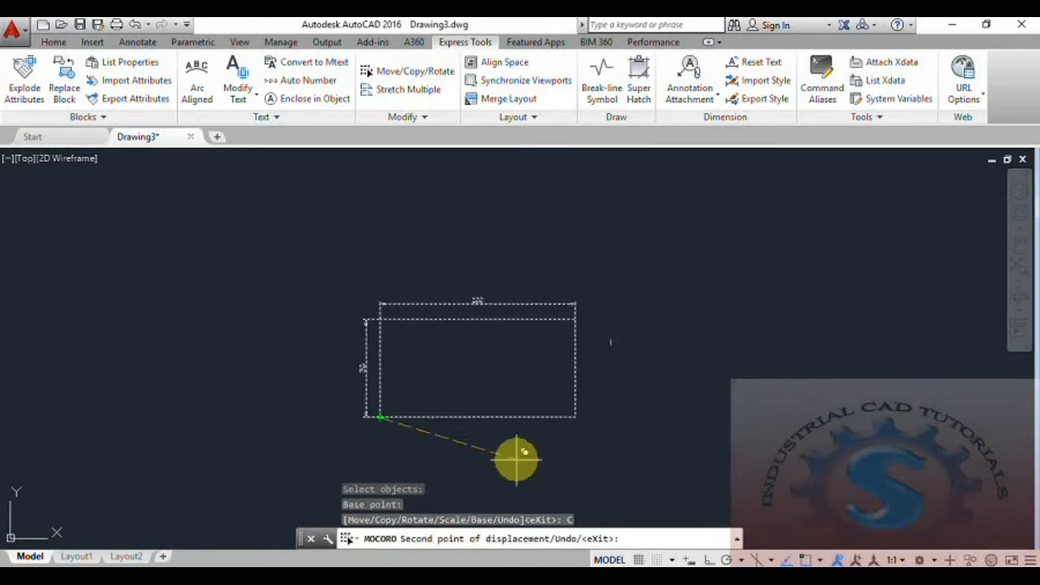
pyautogui.moveTo(518, 460); pyautogui.dragTo(355, 455, button='middle')
pyautogui.click(439, 323)
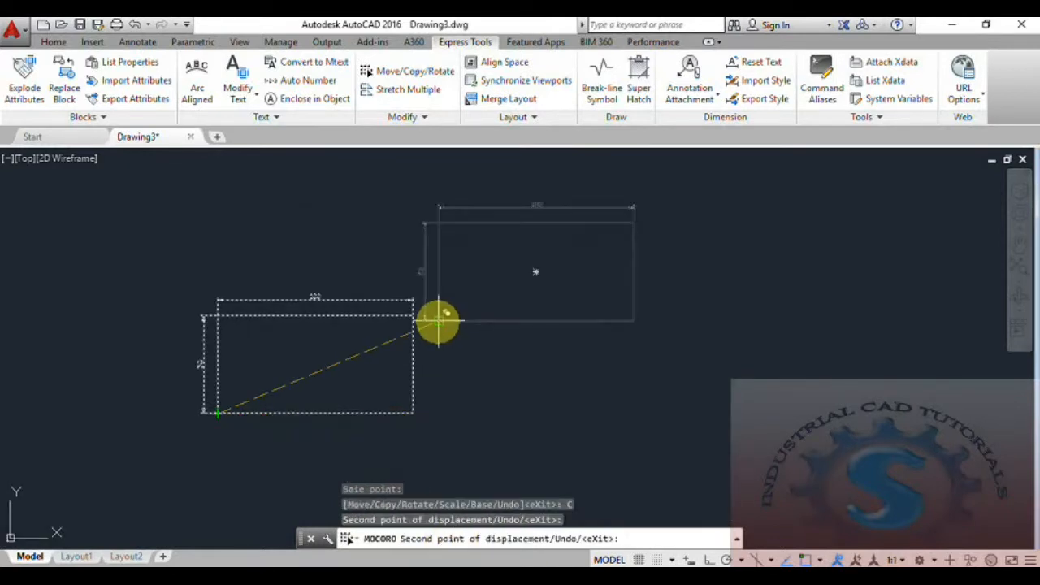
pyautogui.click(441, 460)
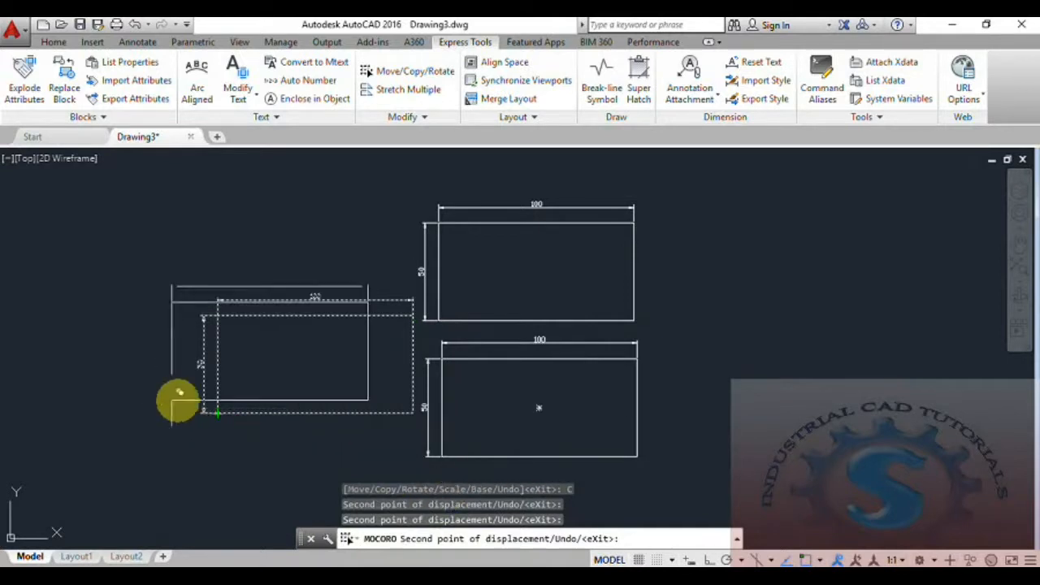
# Step: Place two more copies of the dimensioned rectangle to the left of the original, one above the other, and end copying
pyautogui.moveTo(176, 399); pyautogui.dragTo(286, 404, button='middle')
pyautogui.click(102, 315)
pyautogui.click(101, 455)
pyautogui.moveTo(193, 452); pyautogui.dragTo(228, 408, button='middle')
pyautogui.press('Escape')
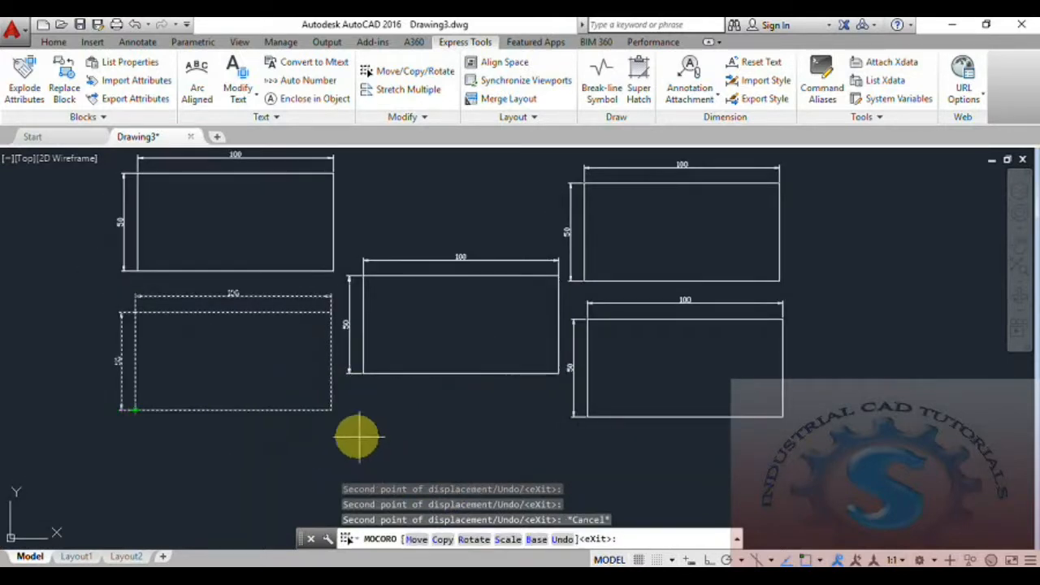
pyautogui.moveTo(355, 432); pyautogui.dragTo(342, 488, button='middle')
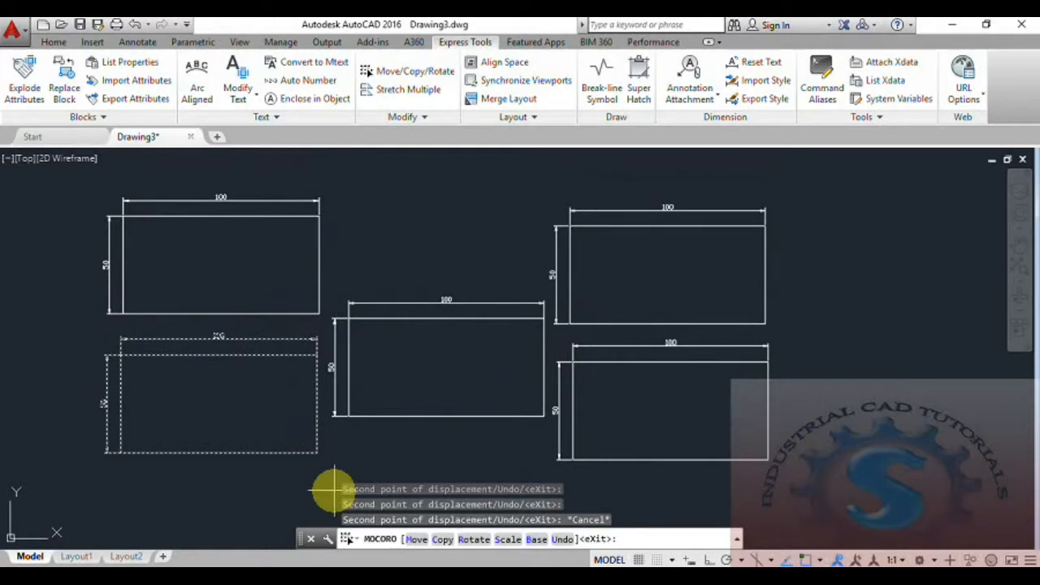
# Step: Rotate the lower-left rectangle copy and its dimensions freehand clockwise about its lower-left corner, and end the Move/Copy/Rotate command
pyautogui.click(474, 540)
pyautogui.scroll(-2, 399, 333)
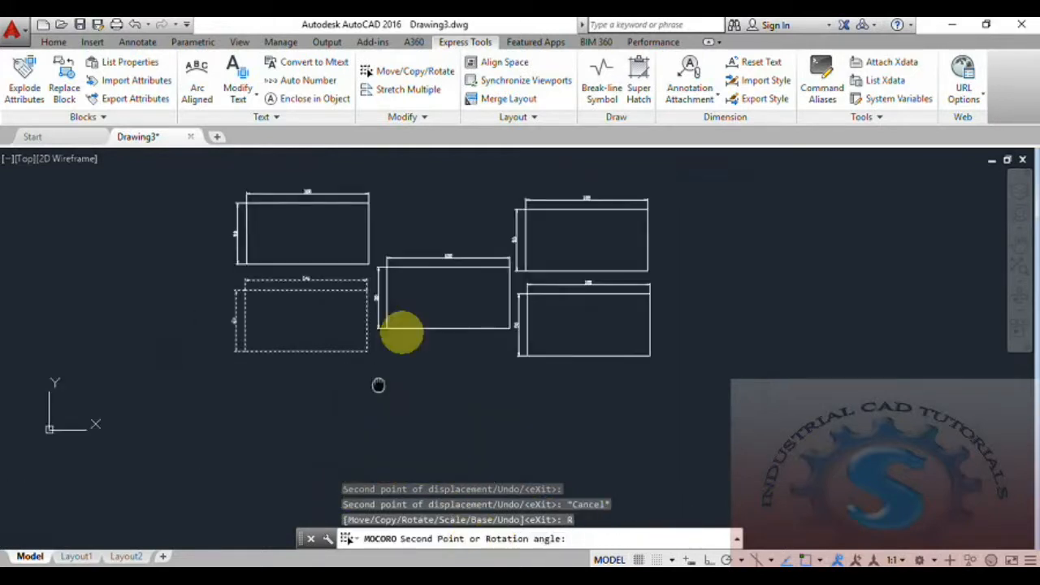
pyautogui.moveTo(279, 483); pyautogui.dragTo(328, 367, button='middle')
pyautogui.click(337, 355)
pyautogui.scroll(-2, 382, 431)
pyautogui.moveTo(363, 438); pyautogui.dragTo(300, 489, button='middle')
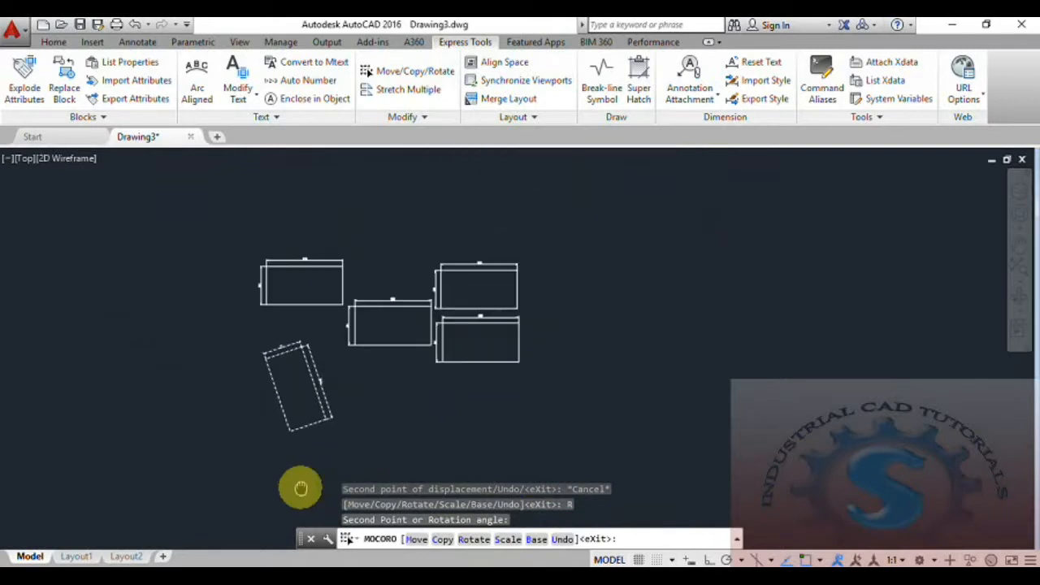
pyautogui.press('Escape')
pyautogui.scroll(2, 464, 411)
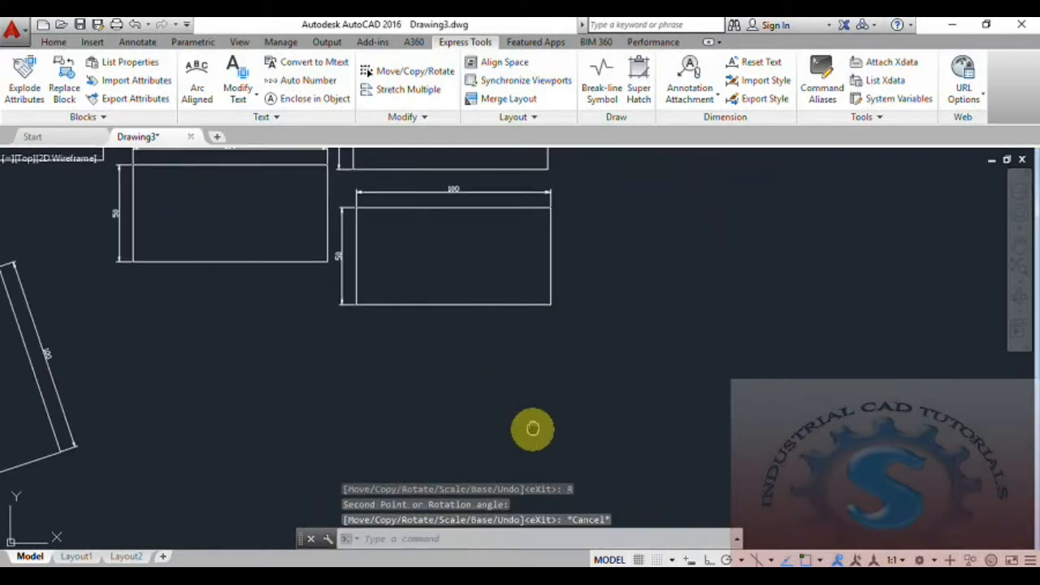
pyautogui.scroll(-1, 532, 427)
# Step: Rotate the lower-right rectangle copy and its 100 dimension freehand clockwise about the rectangle's lower-left corner using Move/Copy/Rotate
pyautogui.click(419, 119)
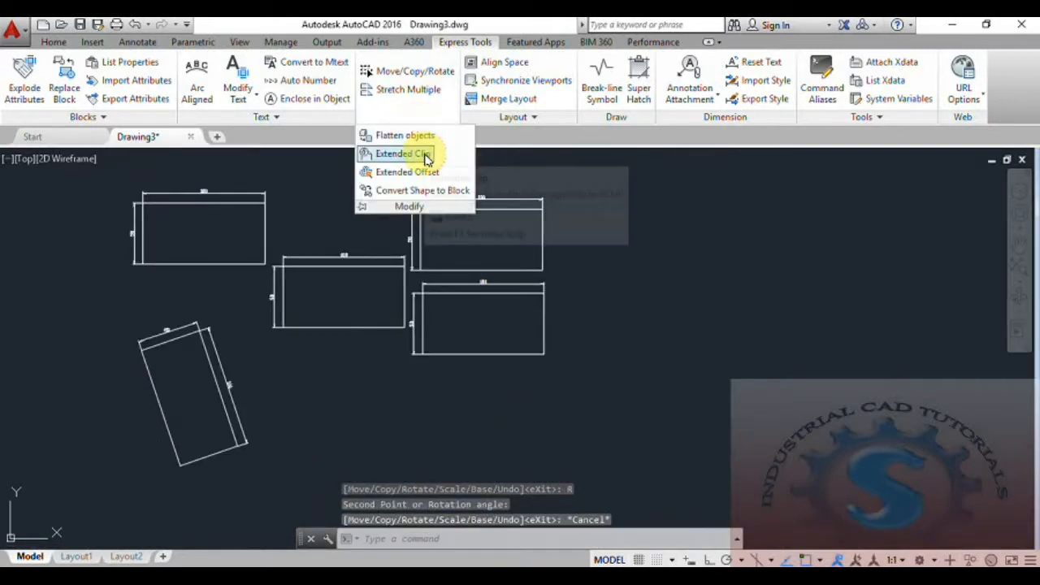
pyautogui.click(419, 72)
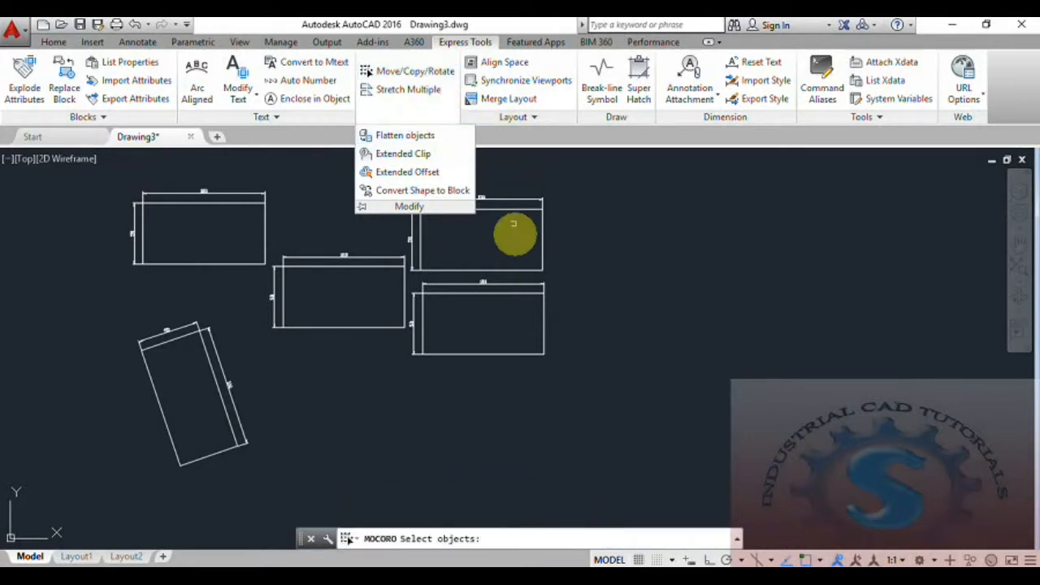
pyautogui.scroll(2, 562, 392)
pyautogui.click(561, 390)
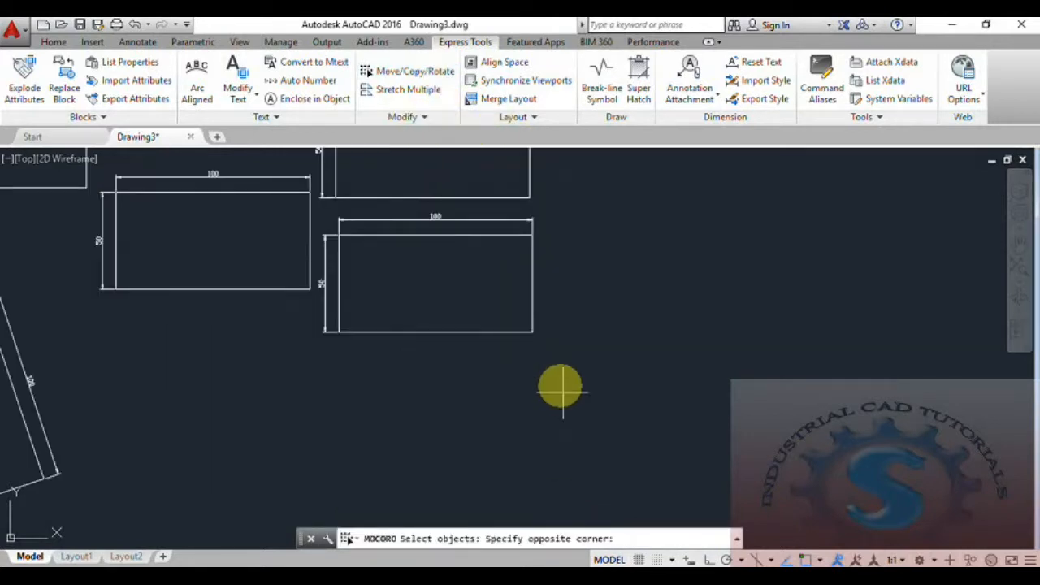
pyautogui.click(446, 225)
pyautogui.press('Return')
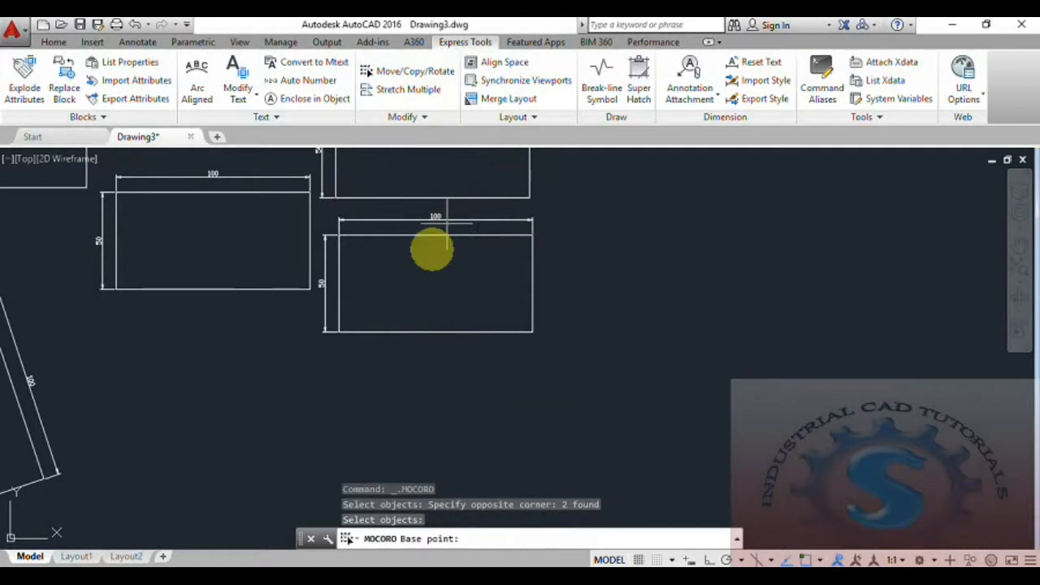
pyautogui.click(339, 332)
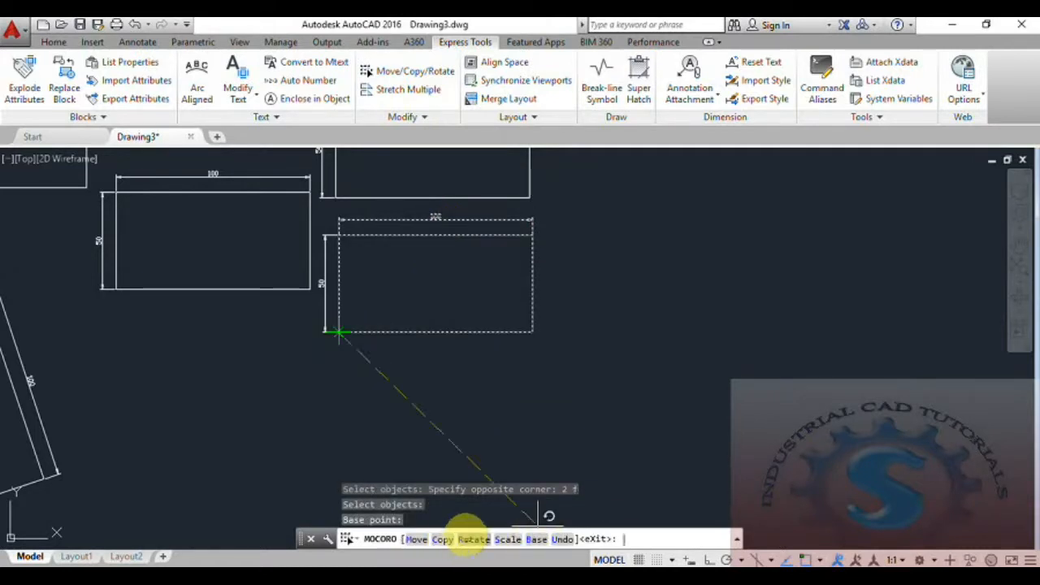
pyautogui.click(474, 539)
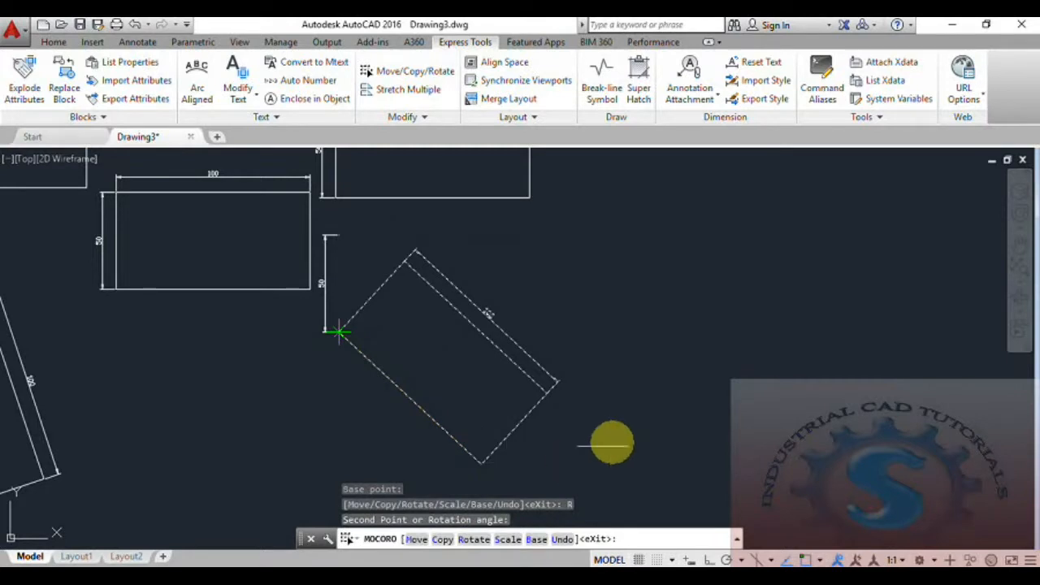
pyautogui.press('Escape')
pyautogui.scroll(-6, 444, 187)
pyautogui.scroll(2, 453, 221)
pyautogui.moveTo(455, 280); pyautogui.dragTo(486, 429, button='middle')
pyautogui.scroll(2, 567, 437)
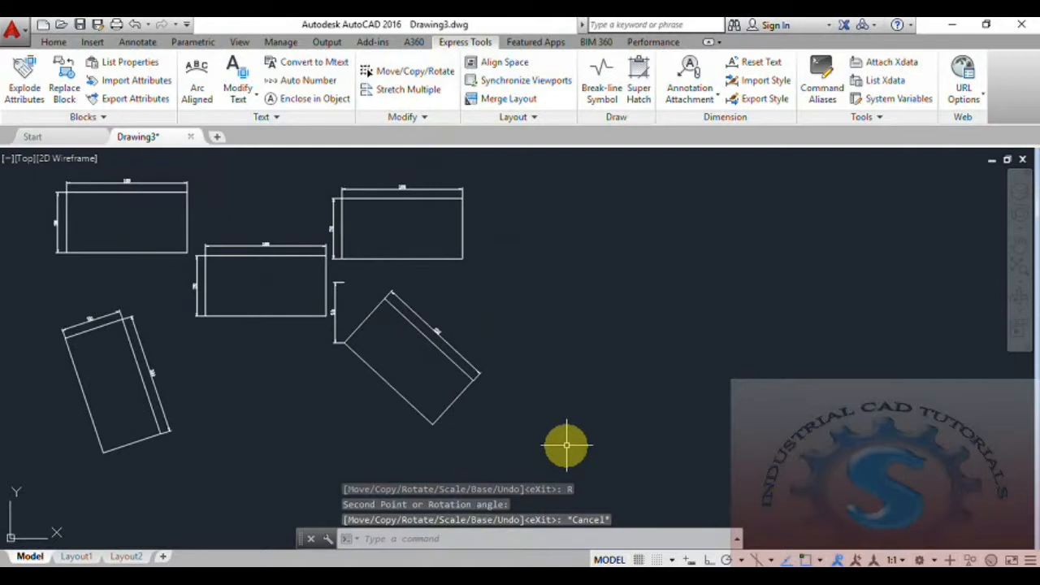
# Step: Erase both rectangle copies to the right of the original, including all their dimensions
pyautogui.click(568, 437)
pyautogui.click(347, 185)
pyautogui.press('Delete')
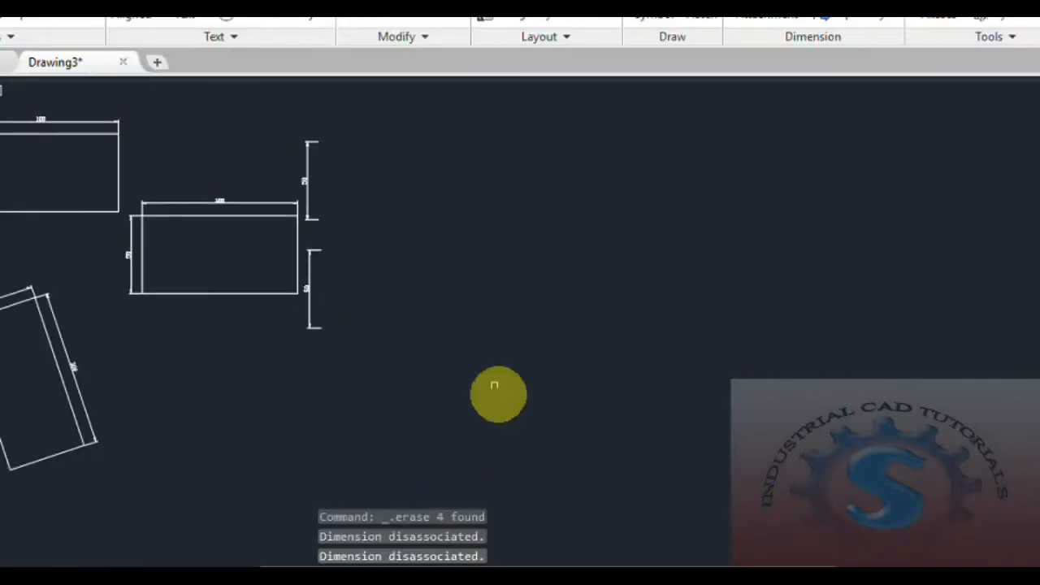
pyautogui.click(493, 408)
pyautogui.click(332, 207)
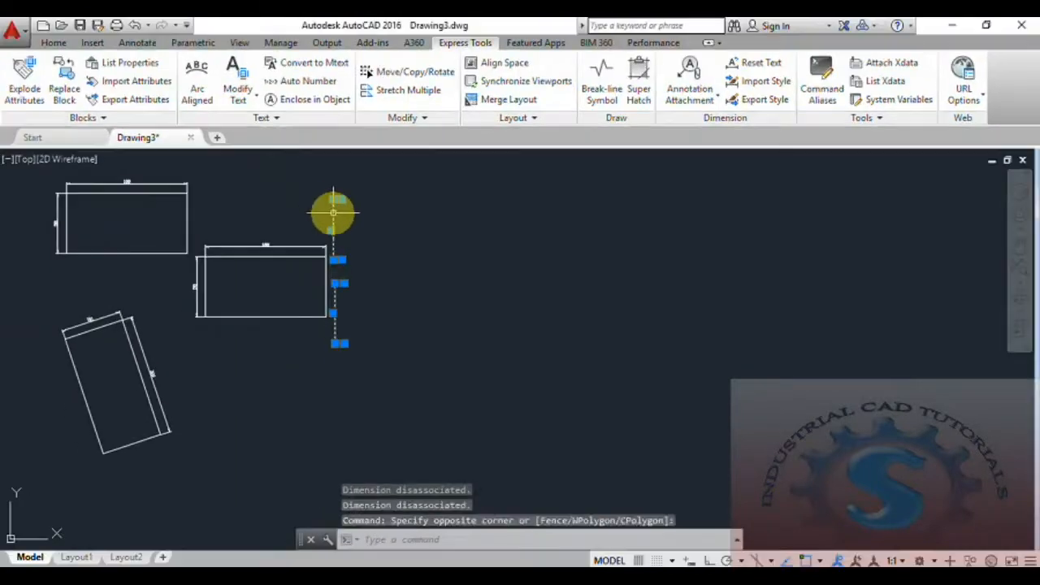
pyautogui.press('Delete')
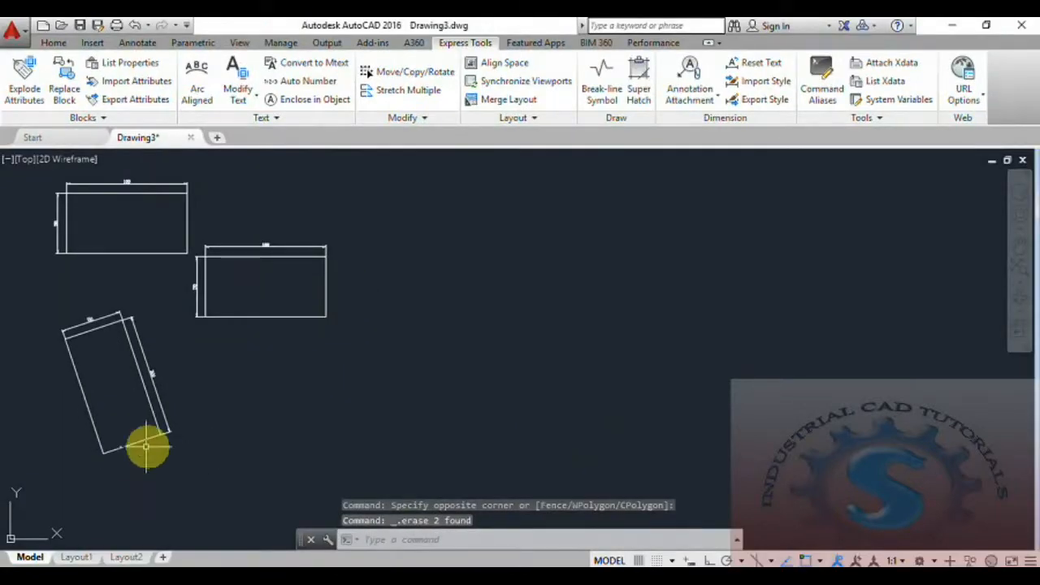
# Step: Erase both rectangle copies to the left of the original together with their dimensions
pyautogui.moveTo(146, 443); pyautogui.dragTo(228, 483, button='middle')
pyautogui.click(255, 515)
pyautogui.click(106, 182)
pyautogui.press('Delete')
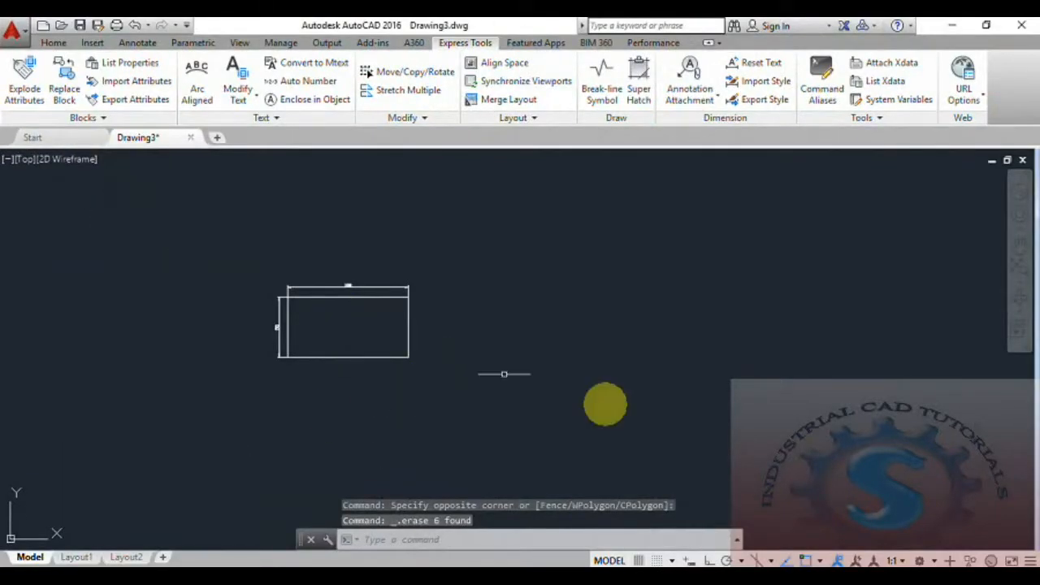
pyautogui.scroll(2, 408, 391)
pyautogui.moveTo(408, 391); pyautogui.dragTo(587, 464, button='middle')
pyautogui.scroll(-1, 588, 464)
pyautogui.scroll(-1, 450, 418)
pyautogui.moveTo(450, 419); pyautogui.dragTo(426, 402, button='middle')
pyautogui.scroll(1, 427, 403)
pyautogui.press('Escape')
pyautogui.press('Escape')
# Step: Scale the rectangle and its dimensions by a factor of 2 from its lower-right corner using Move/Copy/Rotate
pyautogui.scroll(2, 476, 392)
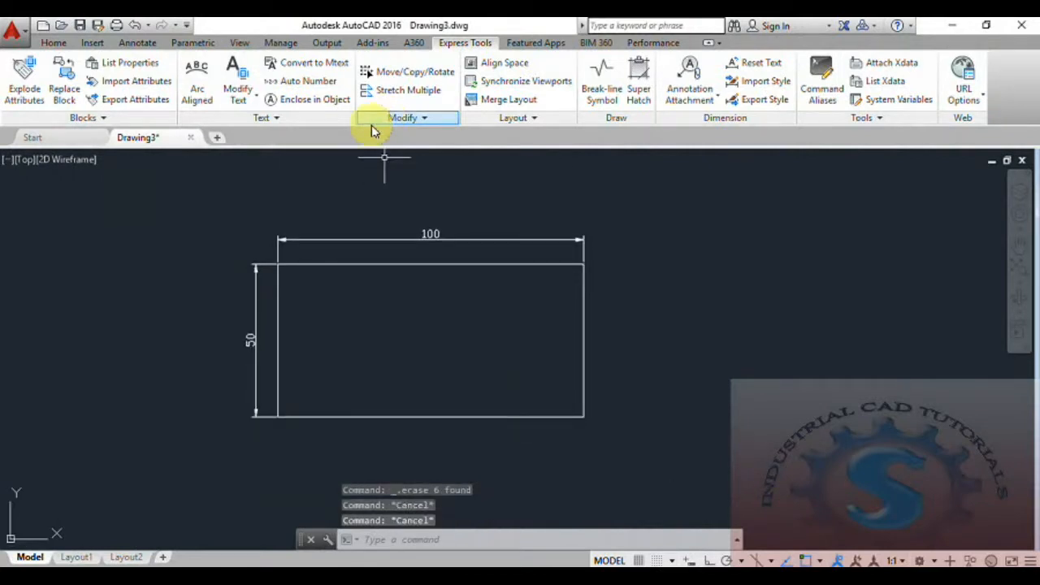
pyautogui.click(406, 72)
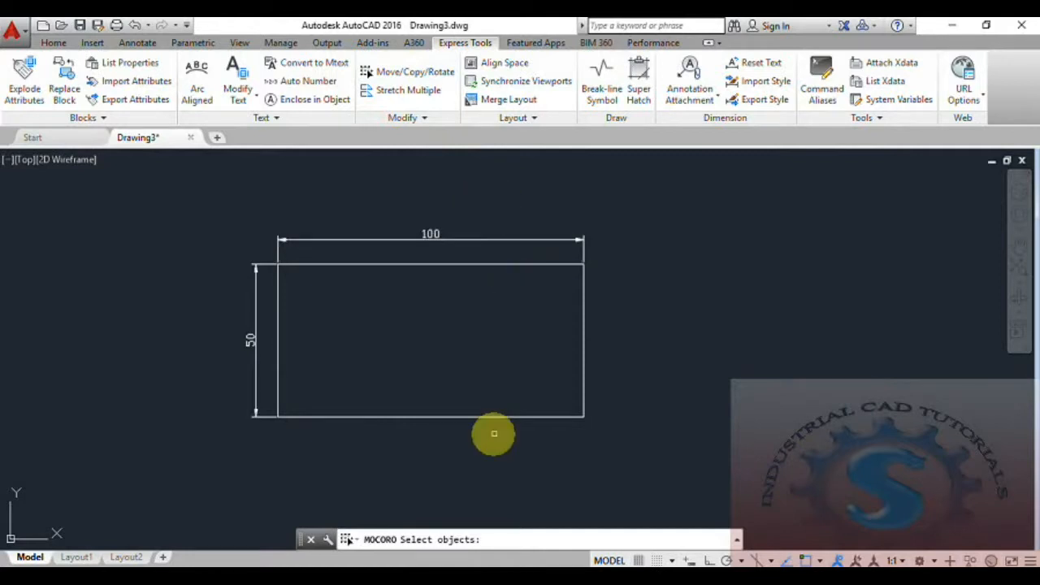
pyautogui.click(678, 443)
pyautogui.click(182, 213)
pyautogui.press('Return')
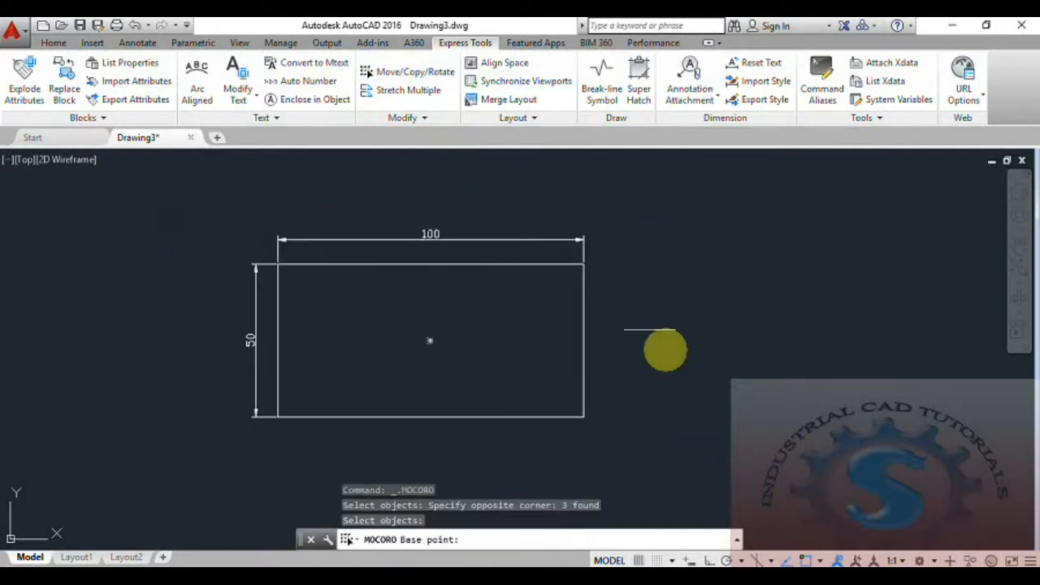
pyautogui.click(583, 417)
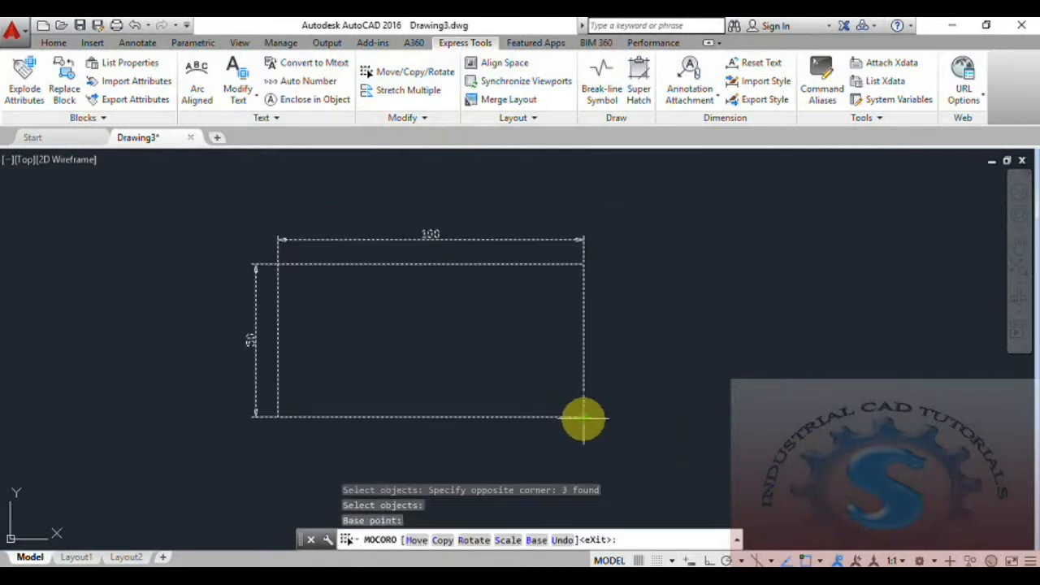
pyautogui.click(505, 542)
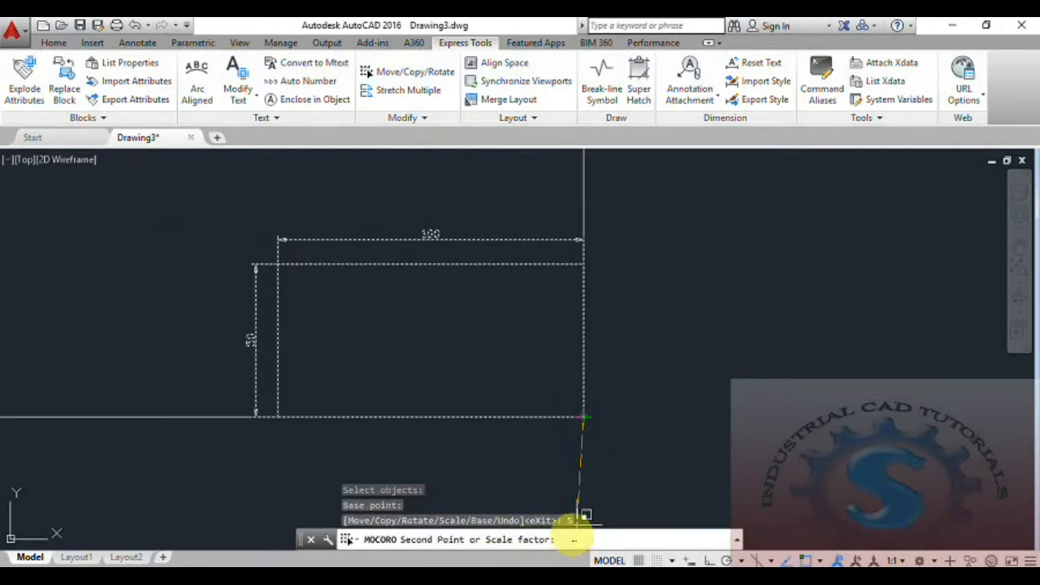
pyautogui.write('2')
pyautogui.press('Return')
pyautogui.scroll(-5, 495, 366)
pyautogui.scroll(2, 492, 374)
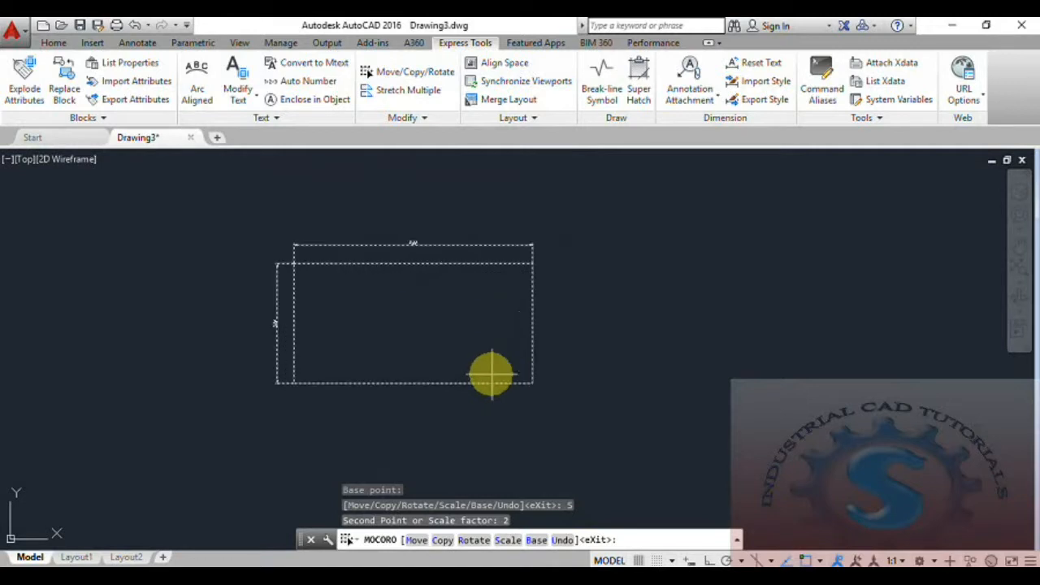
pyautogui.moveTo(491, 382); pyautogui.dragTo(351, 423, button='middle')
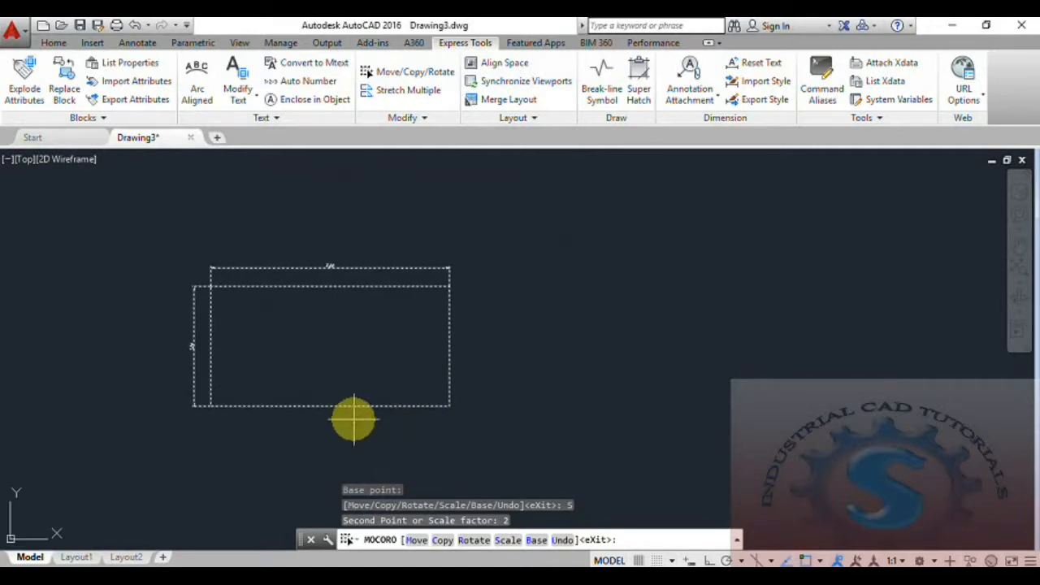
pyautogui.press('Escape')
# Step: Undo the rectangle's scaling from its lower-right corner
pyautogui.hotkey('ctrl', 'z')
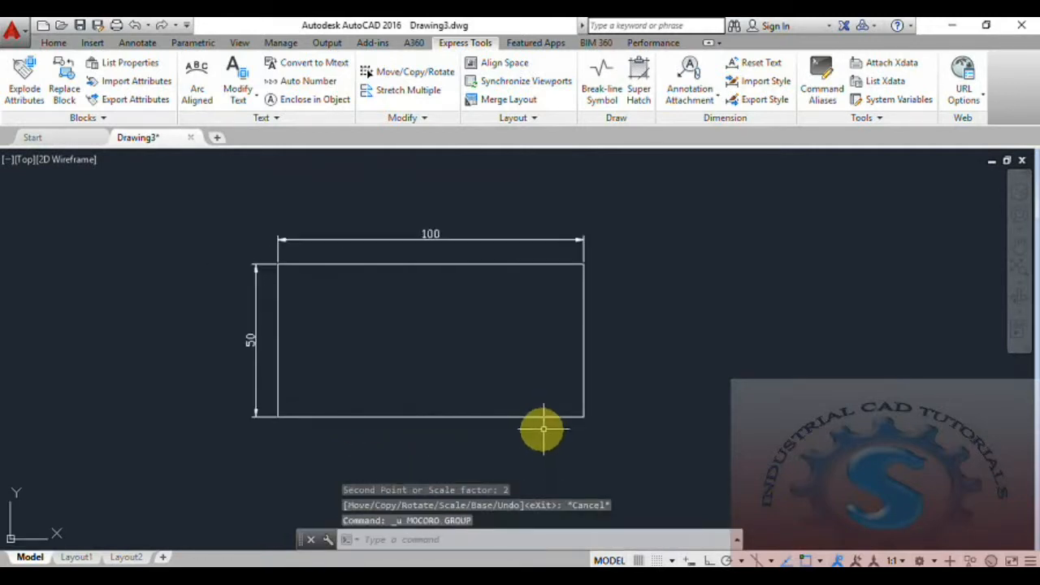
pyautogui.scroll(-4, 541, 431)
pyautogui.scroll(2, 478, 392)
pyautogui.moveTo(478, 390); pyautogui.dragTo(545, 397, button='middle')
pyautogui.press('Escape')
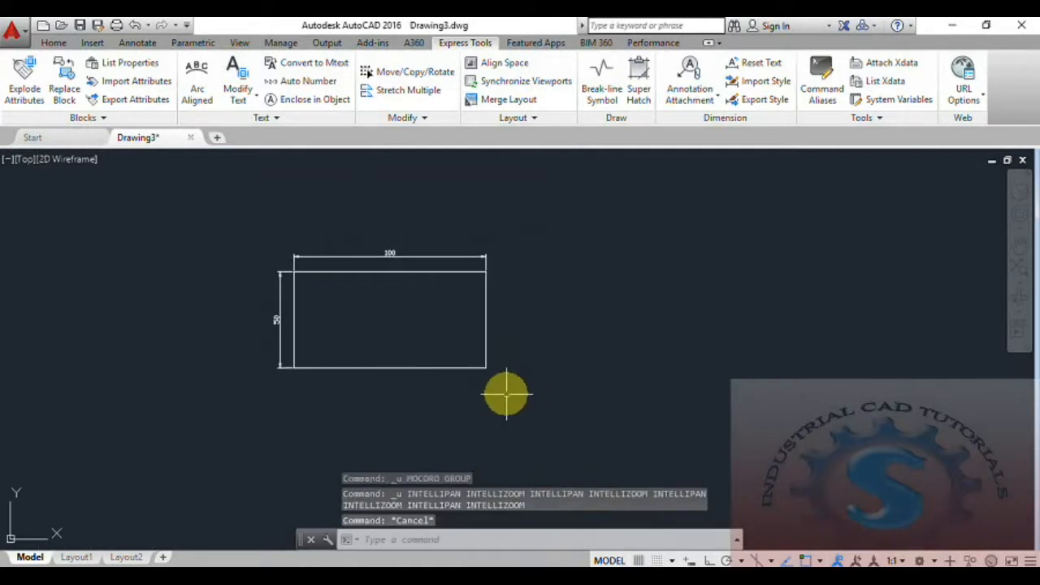
pyautogui.press('Escape')
# Step: Copy the rectangle with both dimensions about 149 units horizontally to the right, using its lower-left corner as base point
pyautogui.write('co')
pyautogui.press('Return')
pyautogui.click(532, 399)
pyautogui.click(235, 225)
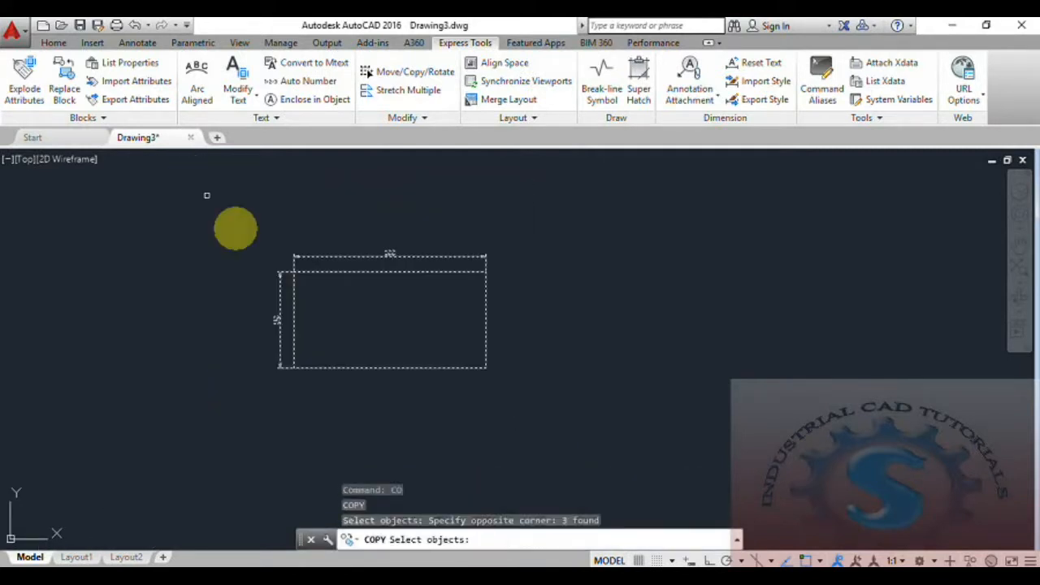
pyautogui.press('Return')
pyautogui.click(299, 368)
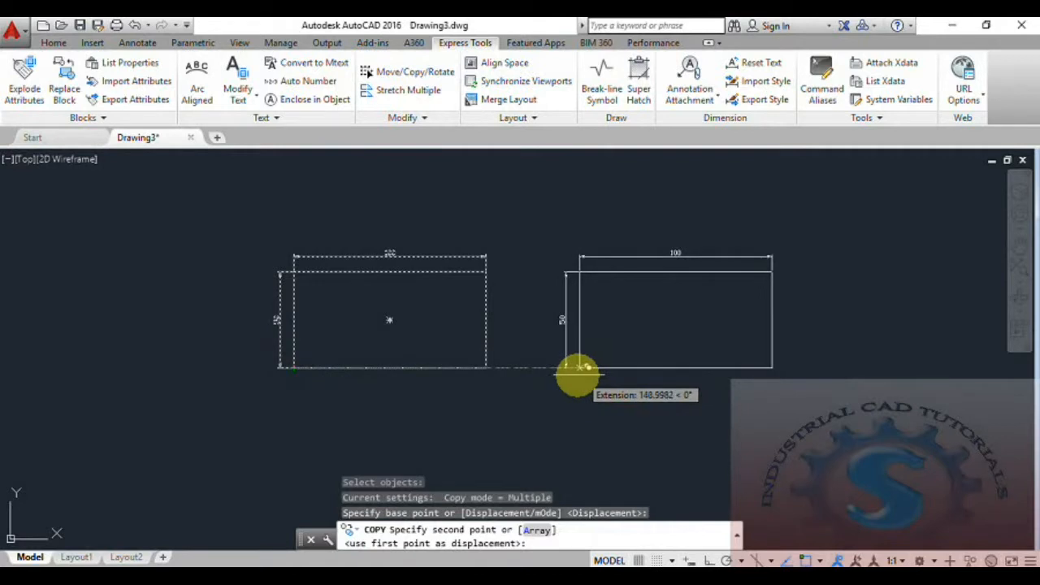
pyautogui.click(582, 367)
pyautogui.press('Escape')
pyautogui.moveTo(460, 410); pyautogui.dragTo(471, 409, button='middle')
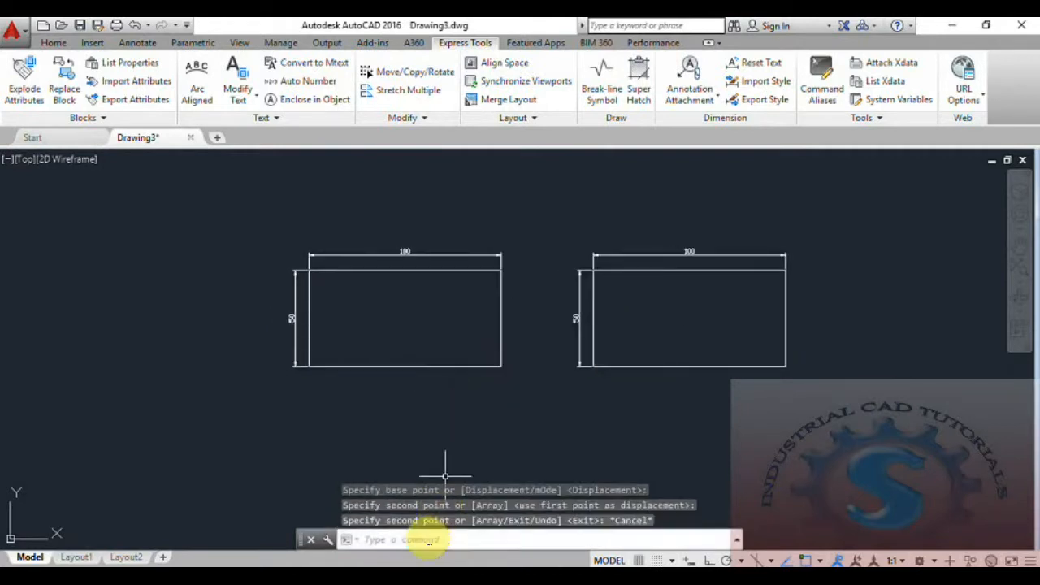
# Step: Scale the left rectangle and its dimensions by a factor of 1 from its lower-left corner using Move/Copy/Rotate
pyautogui.click(410, 72)
pyautogui.click(493, 390)
pyautogui.click(244, 183)
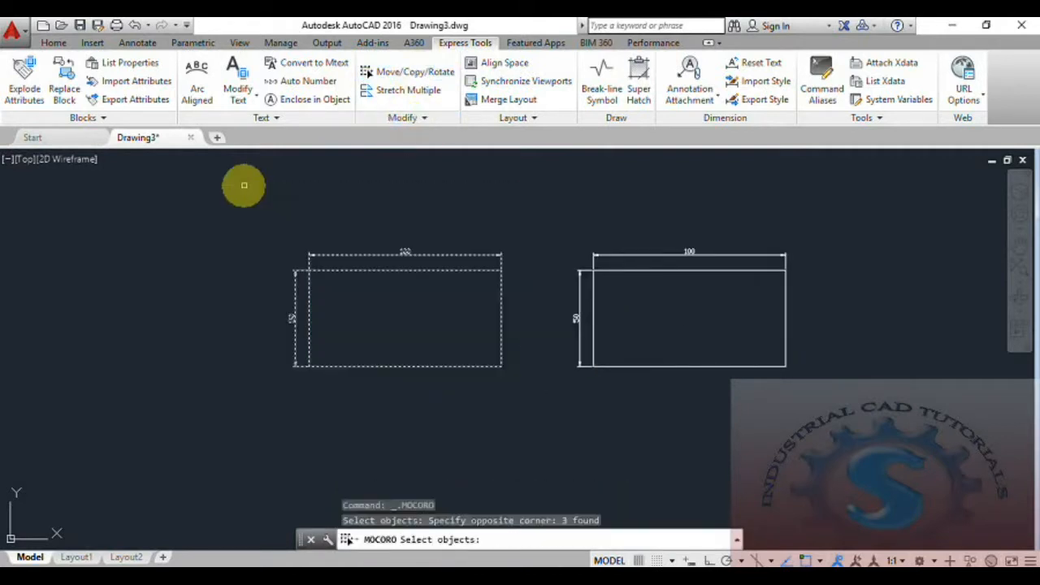
pyautogui.press('Return')
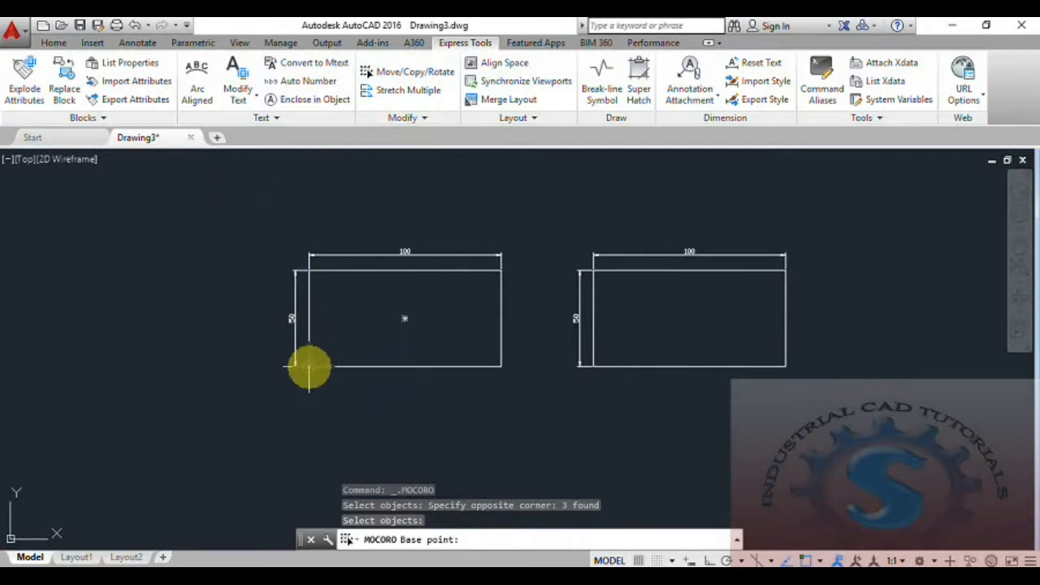
pyautogui.click(309, 366)
pyautogui.click(508, 540)
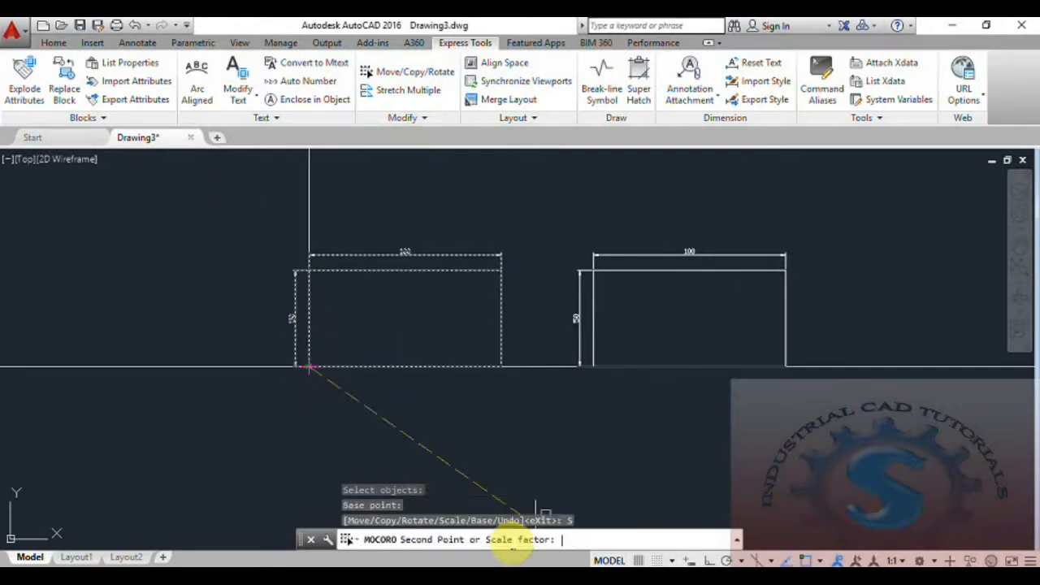
pyautogui.scroll(-11, 494, 426)
pyautogui.scroll(4, 496, 430)
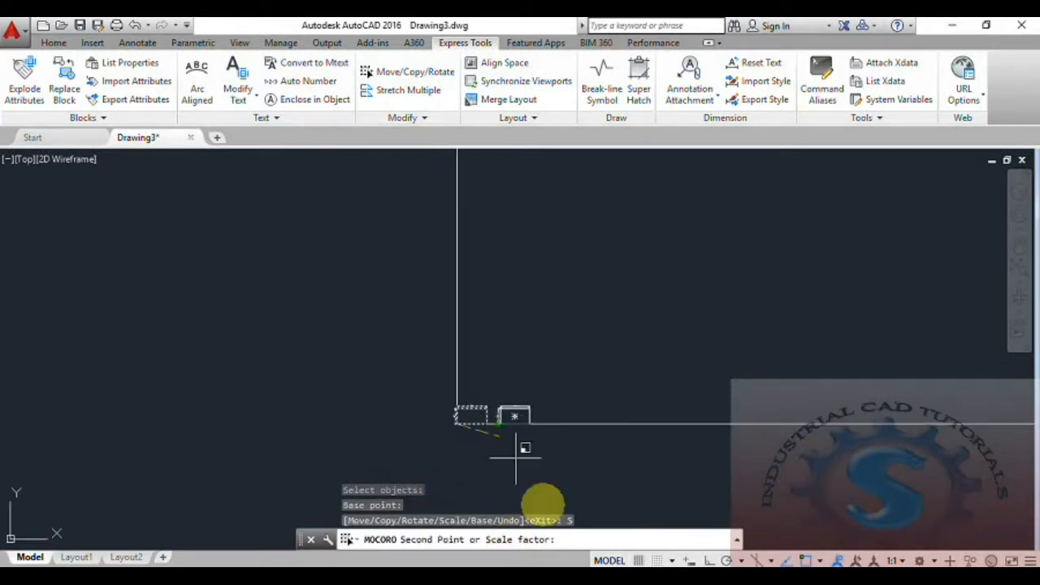
pyautogui.write('1')
pyautogui.press('Return')
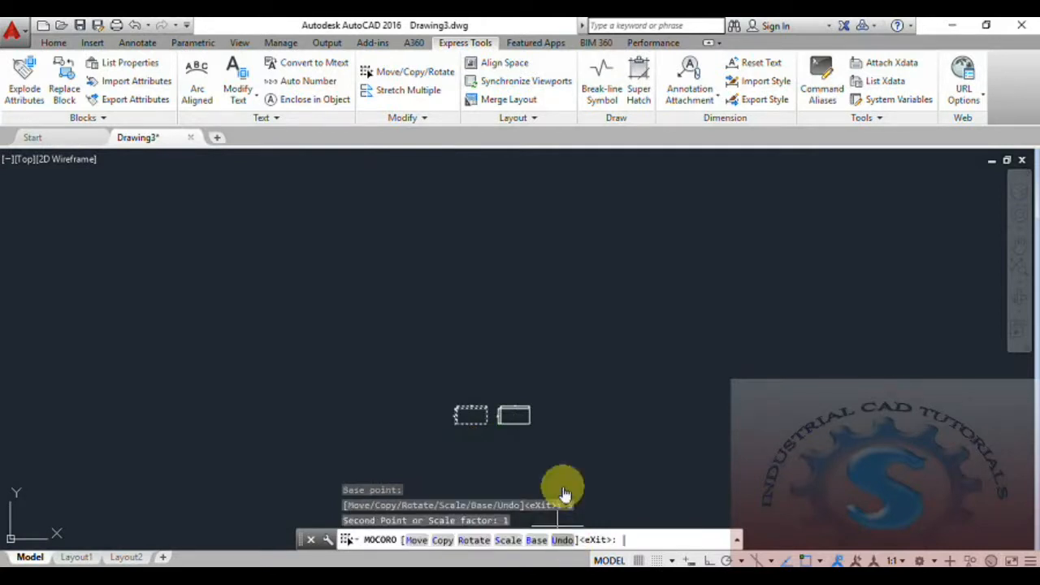
# Step: Scale the same selection again by a factor of 2 from the lower-left corner and end Move/Copy/Rotate
pyautogui.scroll(4, 561, 467)
pyautogui.scroll(2, 500, 370)
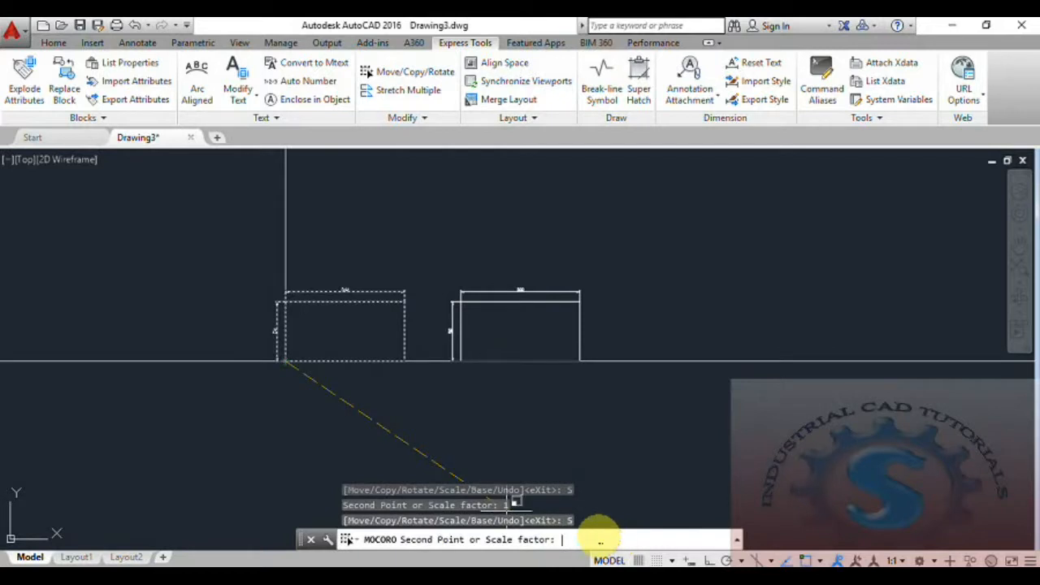
pyautogui.press('Return')
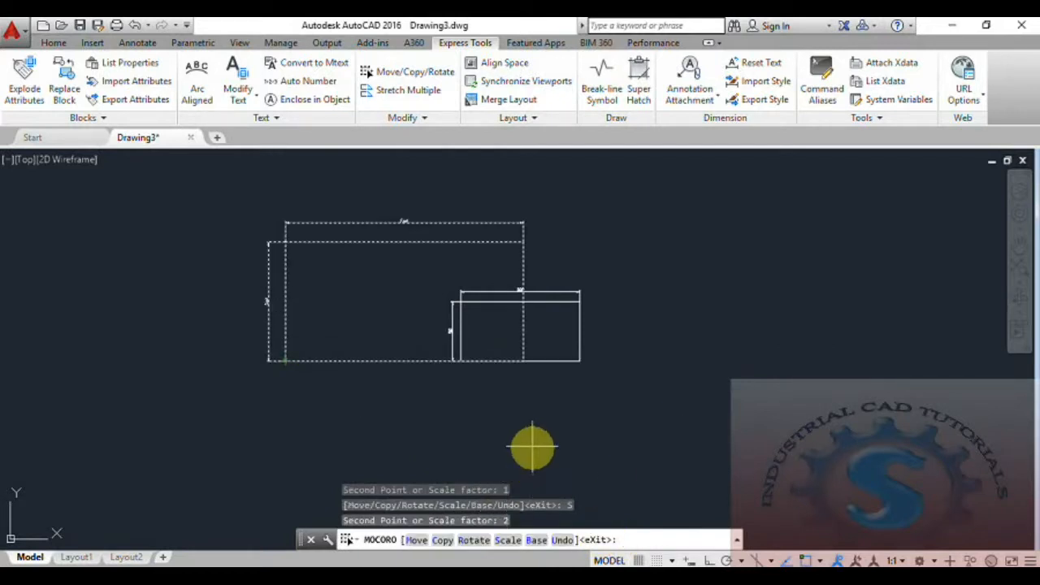
pyautogui.press('Return')
pyautogui.scroll(-4, 464, 396)
pyautogui.scroll(6, 487, 394)
pyautogui.scroll(8, 547, 409)
pyautogui.scroll(-5, 513, 398)
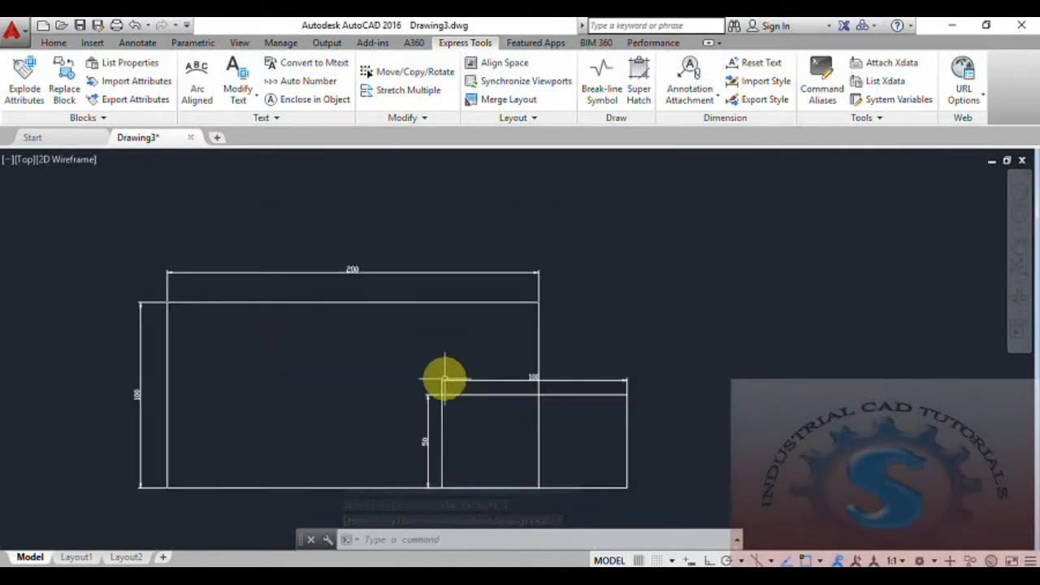
pyautogui.moveTo(442, 388); pyautogui.dragTo(546, 406, button='middle')
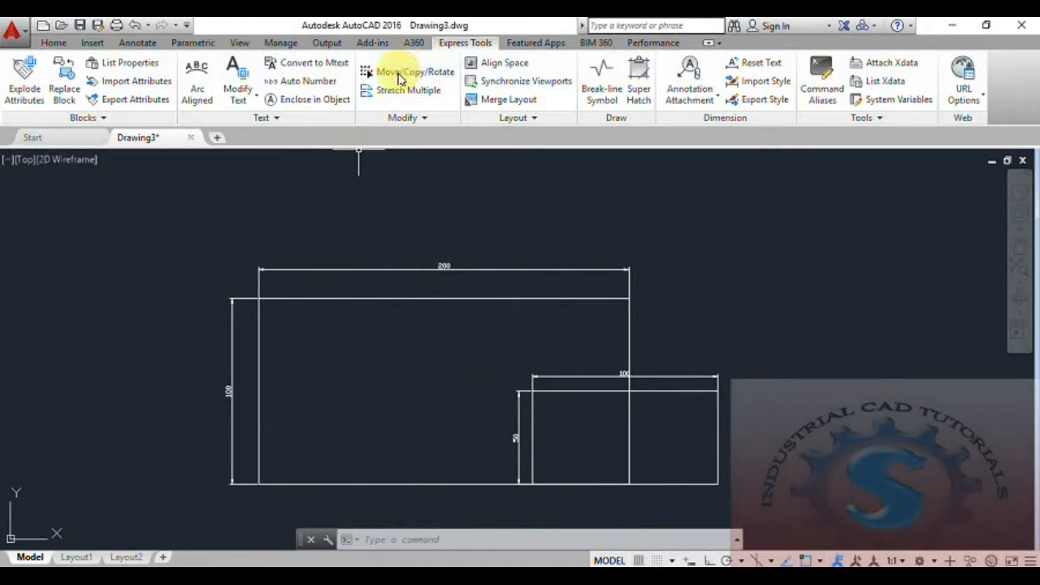
# Step: Run Move/Copy/Rotate on the large rectangle and its horizontal dimension from the lower-left corner, changing the base point to the lower-right corner
pyautogui.click(400, 74)
pyautogui.moveTo(467, 258); pyautogui.dragTo(448, 239, button='middle')
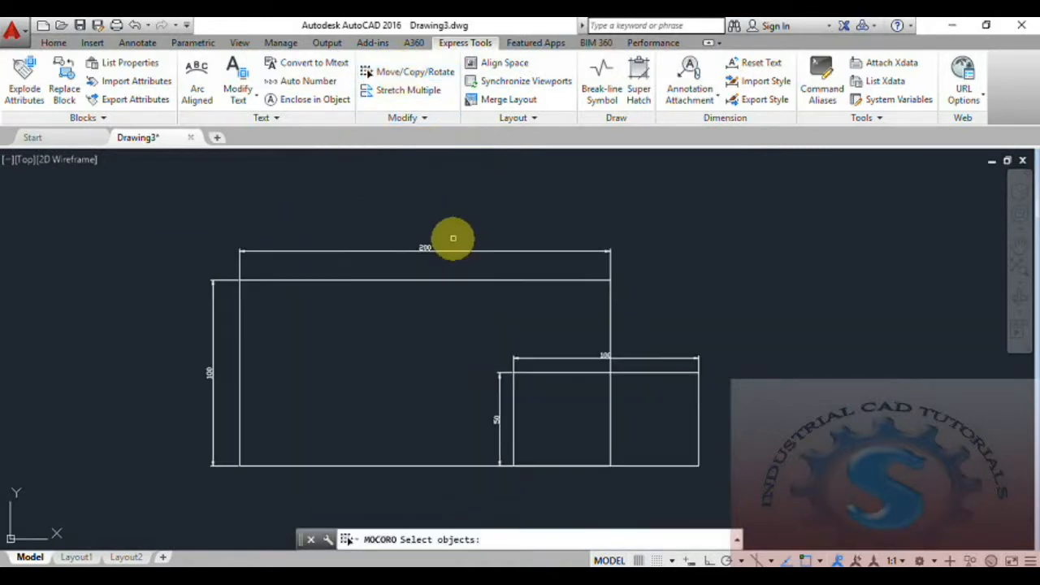
pyautogui.click(470, 316)
pyautogui.click(385, 253)
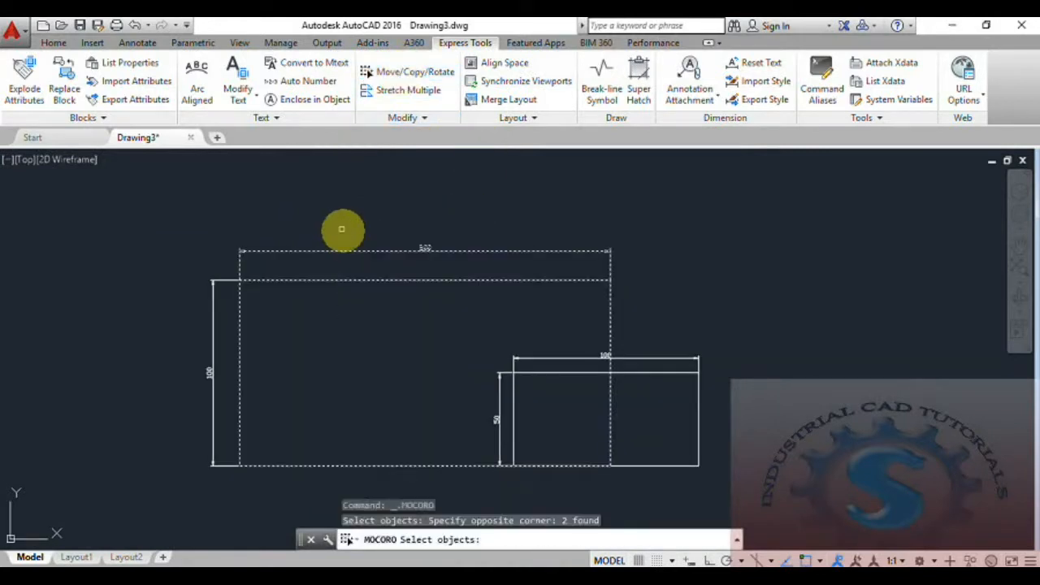
pyautogui.press('Return')
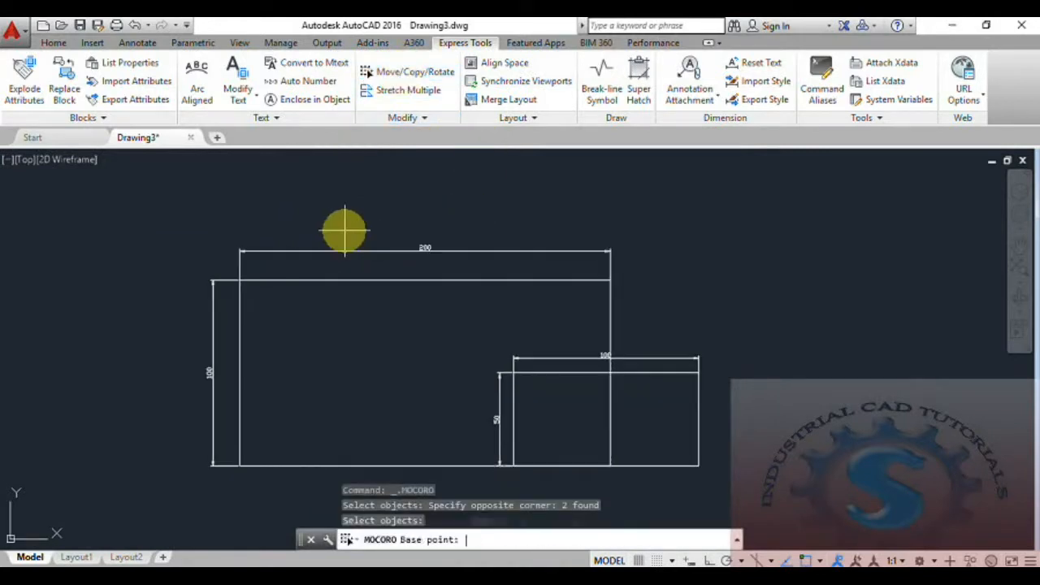
pyautogui.click(240, 466)
pyautogui.click(536, 540)
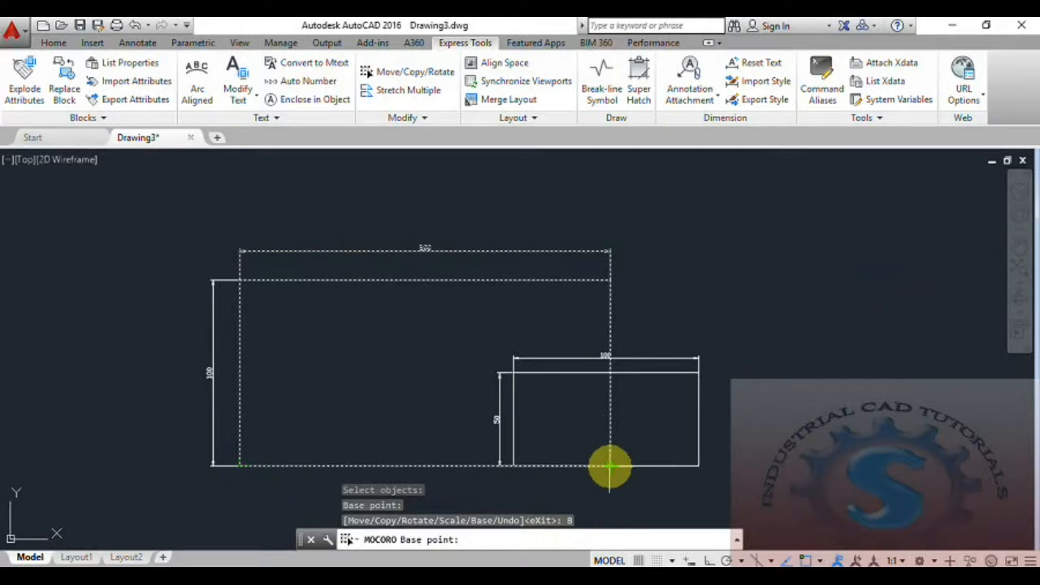
pyautogui.click(610, 466)
pyautogui.moveTo(590, 510); pyautogui.dragTo(543, 400, button='middle')
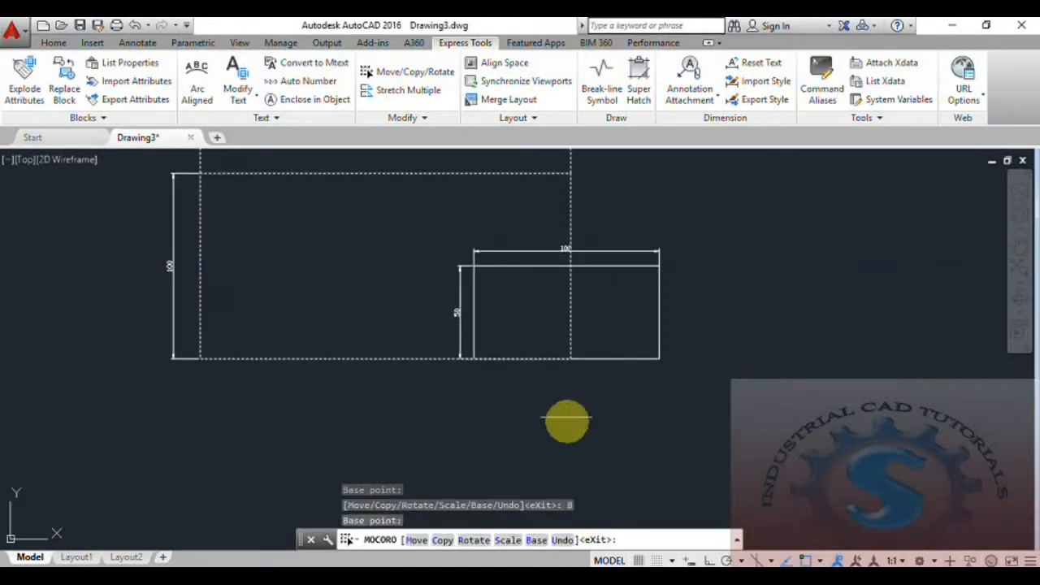
# Step: Undo the base point change within Move/Copy/Rotate and cancel the command
pyautogui.click(561, 541)
pyautogui.click(563, 542)
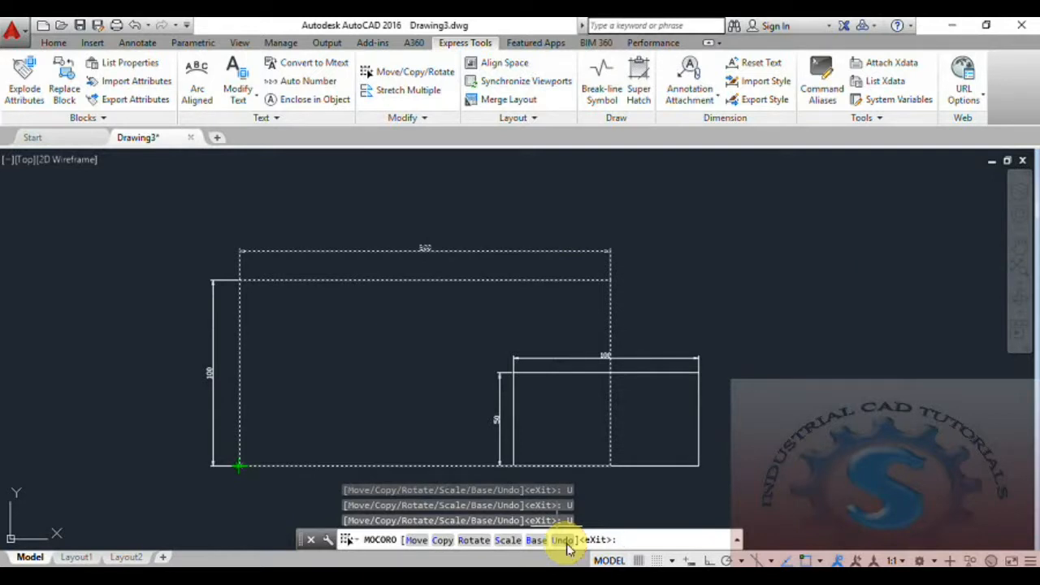
pyautogui.press('Escape')
pyautogui.press('Escape')
pyautogui.press('Escape')
# Step: Erase both rectangles and all their dimensions from the drawing
pyautogui.scroll(-3, 621, 296)
pyautogui.scroll(3, 569, 357)
pyautogui.moveTo(558, 374); pyautogui.dragTo(552, 376, button='middle')
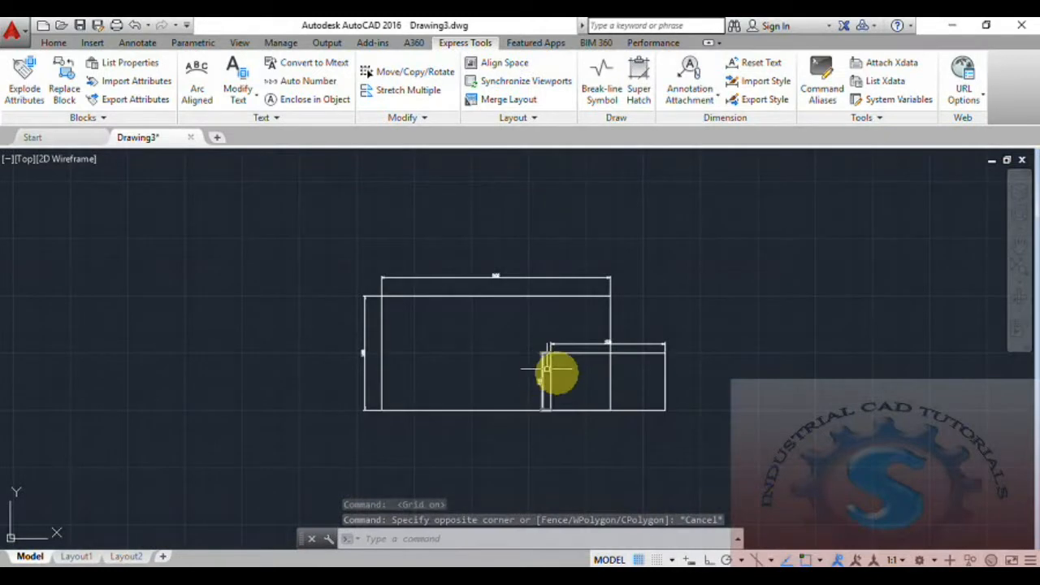
pyautogui.moveTo(719, 442); pyautogui.dragTo(297, 236)
pyautogui.press('Delete')
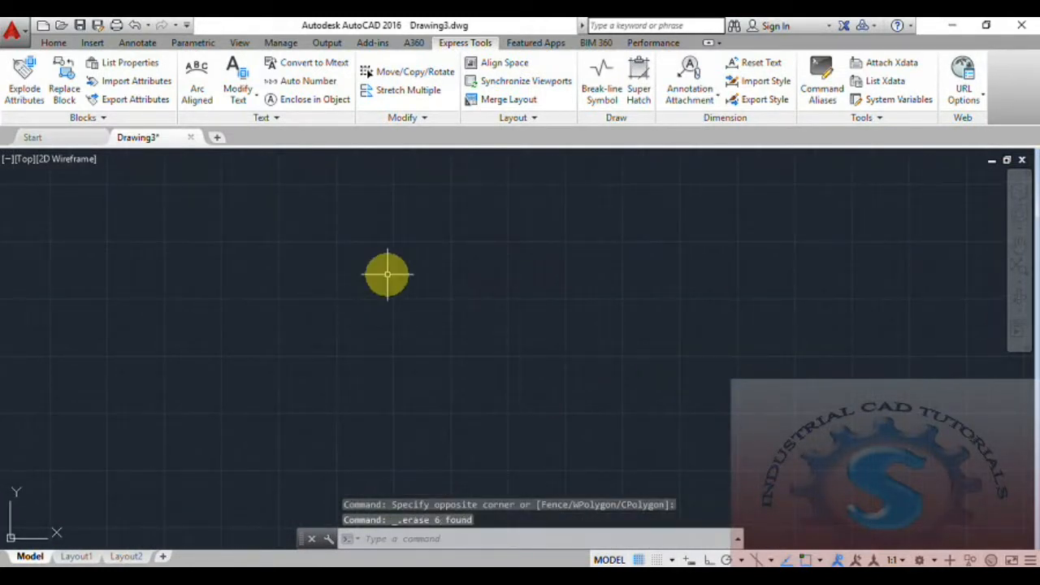
pyautogui.click(407, 91)
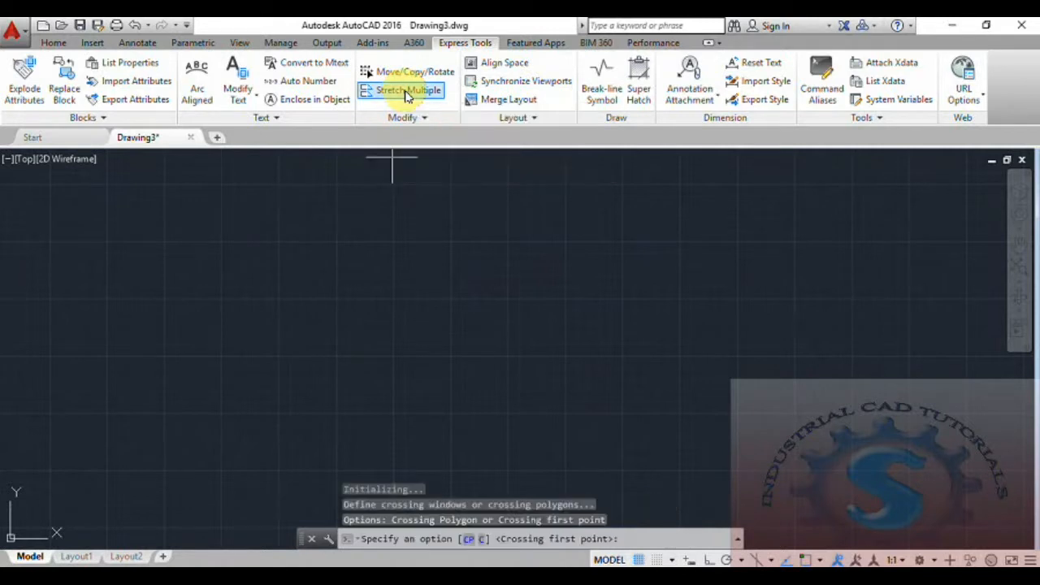
pyautogui.press('Escape')
pyautogui.press('Escape')
pyautogui.press('Escape')
pyautogui.press('Escape')
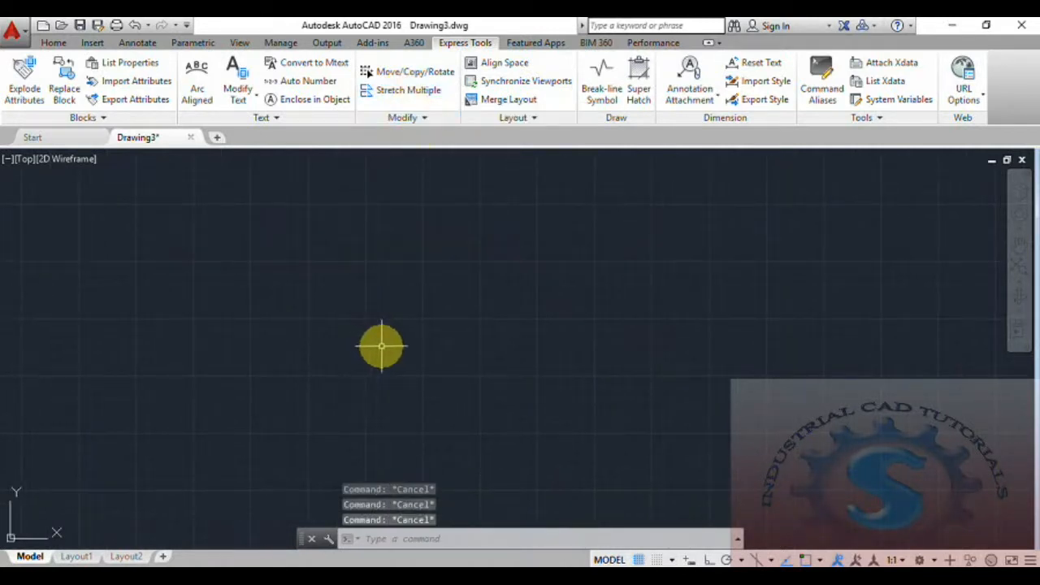
# Step: Draw a long, narrow horizontal rectangle in the empty drawing area
pyautogui.write('rec')
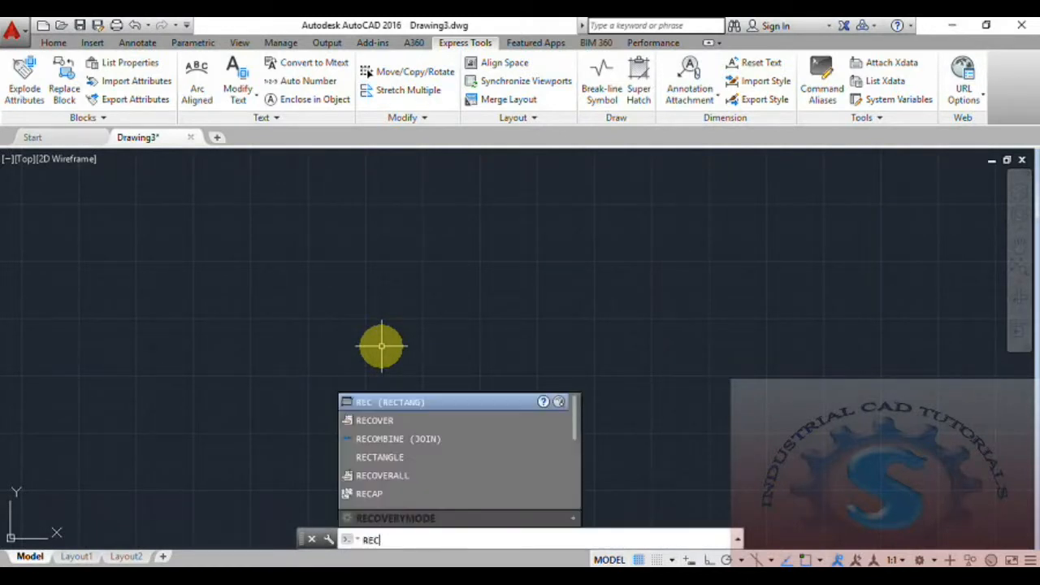
pyautogui.press('Return')
pyautogui.click(215, 231)
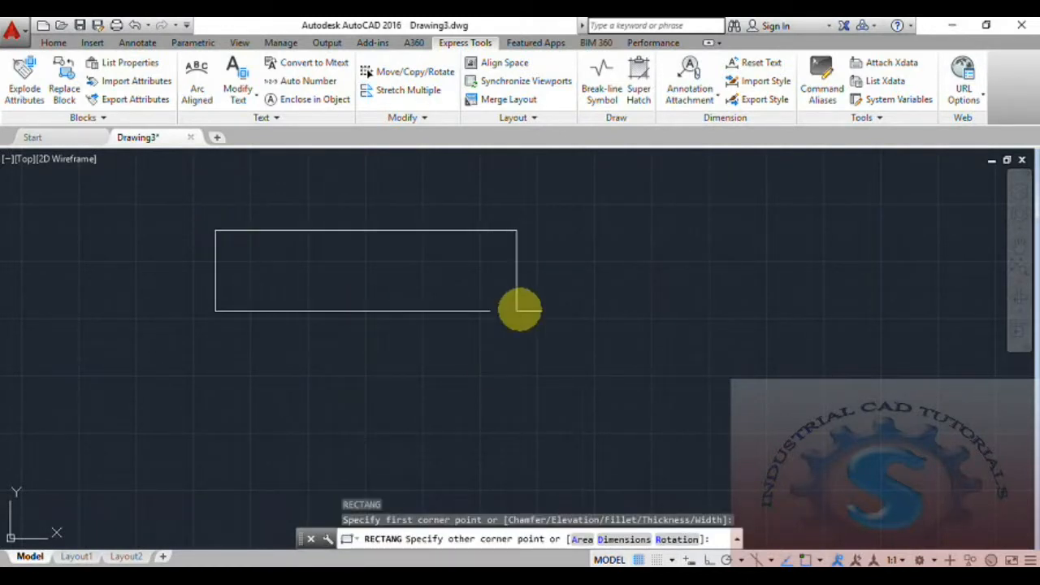
pyautogui.click(614, 290)
# Step: Draw a second, longer rectangle directly below the first, starting at the first rectangle's lower-left corner
pyautogui.moveTo(483, 368); pyautogui.dragTo(420, 402, button='middle')
pyautogui.write('rec')
pyautogui.press('Return')
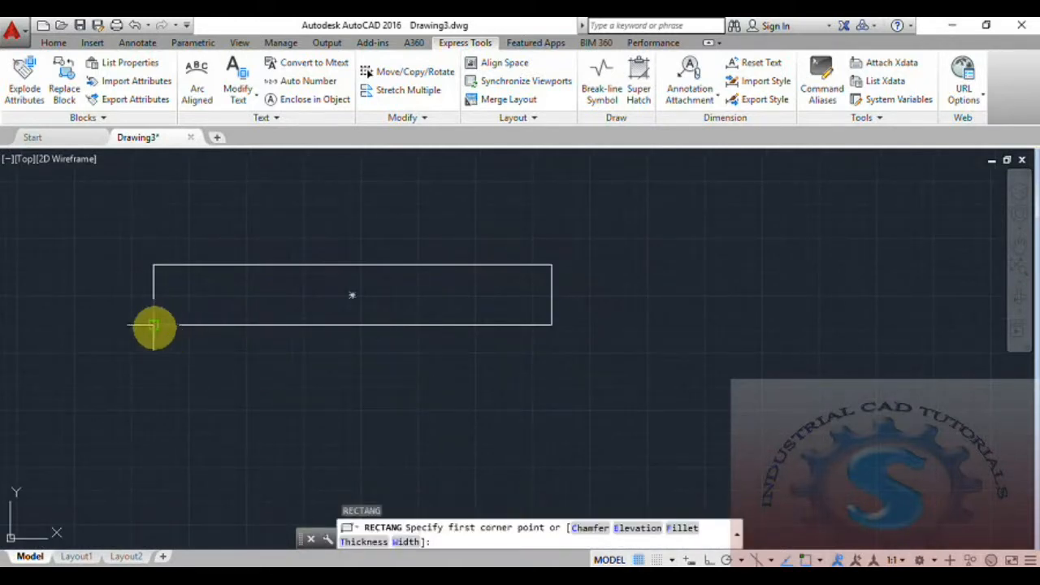
pyautogui.click(154, 325)
pyautogui.click(718, 379)
# Step: Draw a third, still longer rectangle below the second, starting at the second rectangle's lower-left corner
pyautogui.moveTo(549, 426); pyautogui.dragTo(550, 401, button='middle')
pyautogui.write('rec')
pyautogui.press('Return')
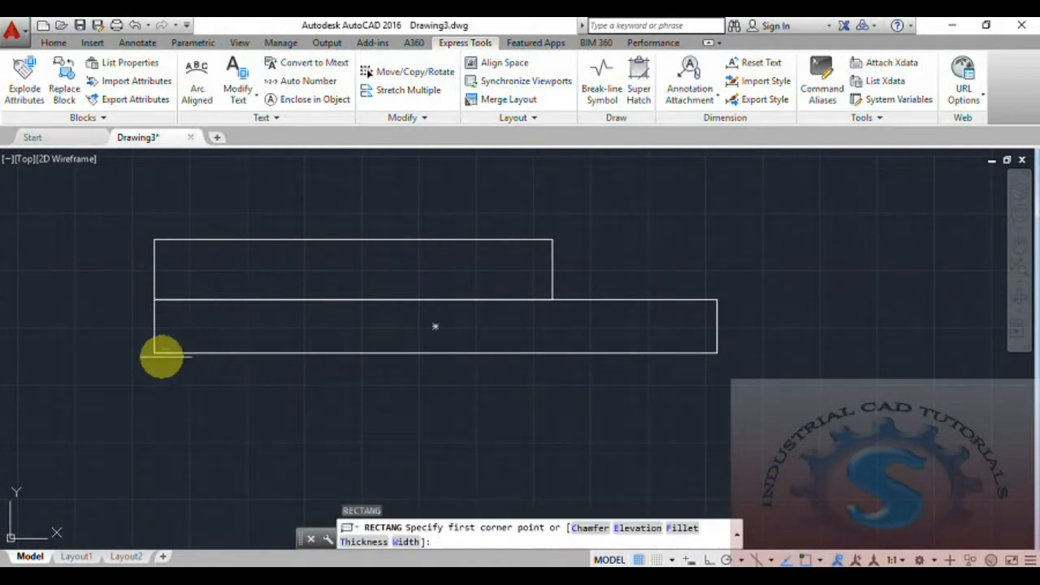
pyautogui.click(154, 352)
pyautogui.click(820, 406)
# Step: Start Stretch Multiple and define a triangular crossing polygon from near the top rectangle's upper-right corner across the middle and bottom rectangles
pyautogui.scroll(-4, 748, 411)
pyautogui.scroll(4, 723, 406)
pyautogui.moveTo(723, 407)
pyautogui.mouseDown(button='middle')
pyautogui.moveTo(669, 316)
pyautogui.moveTo(656, 352)
pyautogui.mouseUp(button='middle')
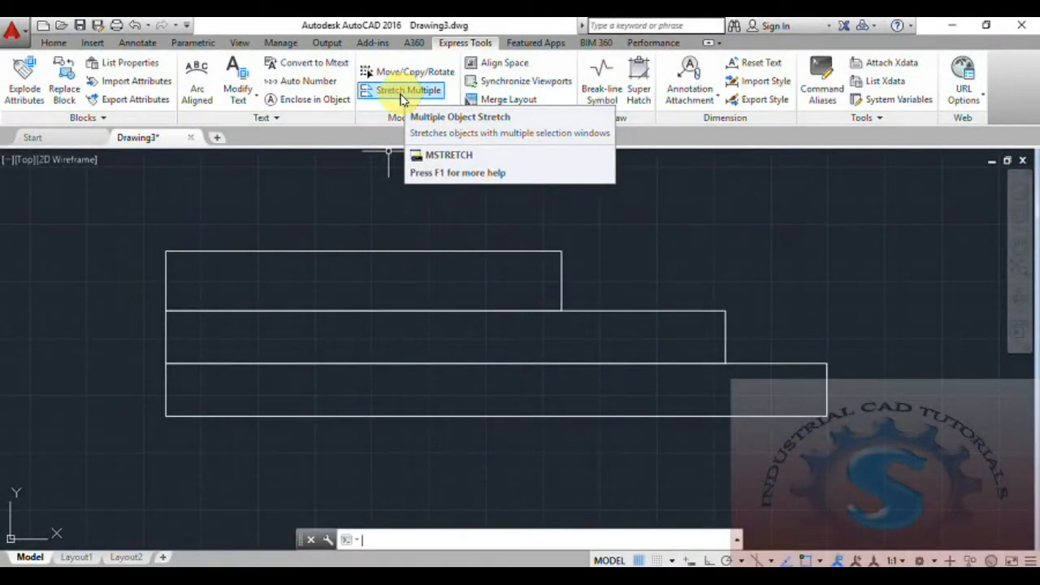
pyautogui.click(401, 99)
pyautogui.click(402, 90)
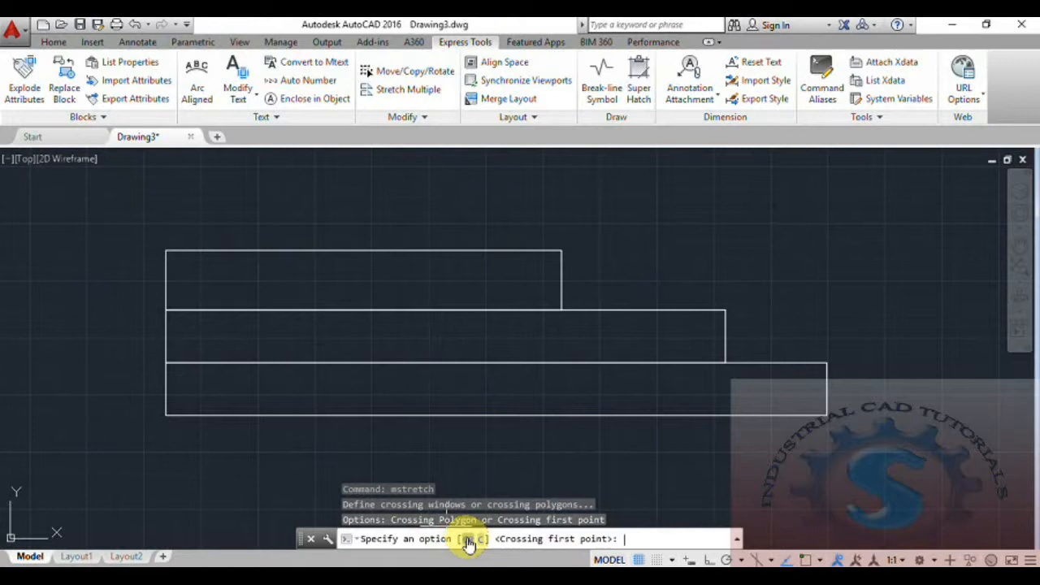
pyautogui.click(468, 539)
pyautogui.moveTo(461, 514)
pyautogui.mouseDown(button='middle')
pyautogui.moveTo(430, 457)
pyautogui.moveTo(439, 495)
pyautogui.mouseUp(button='middle')
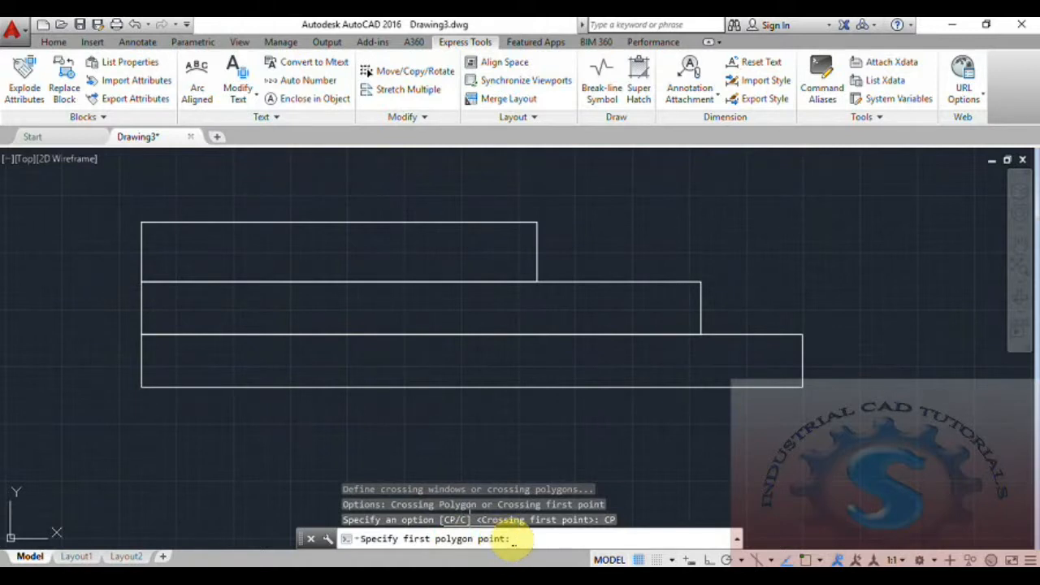
pyautogui.click(536, 226)
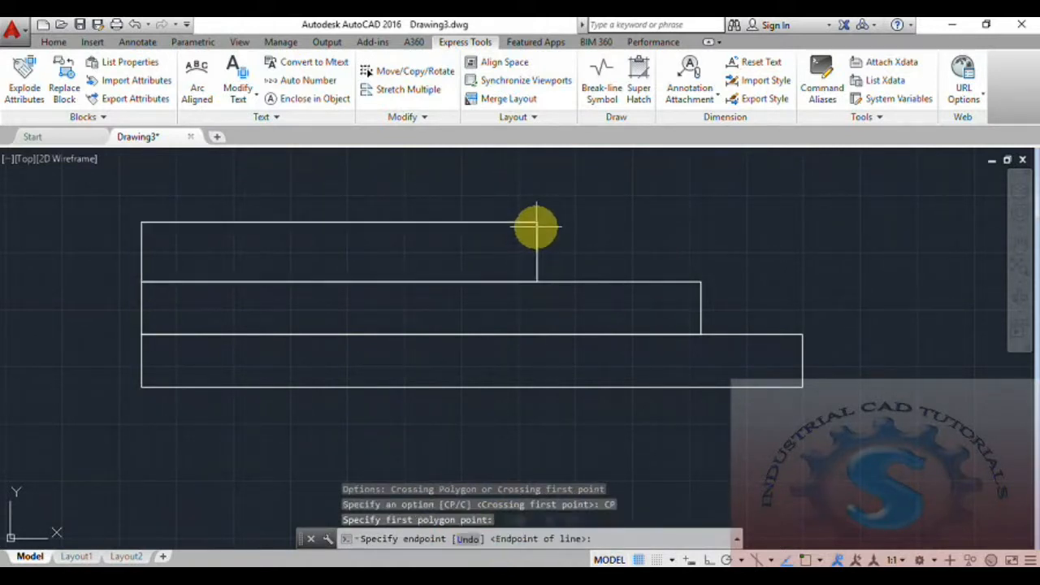
pyautogui.click(756, 344)
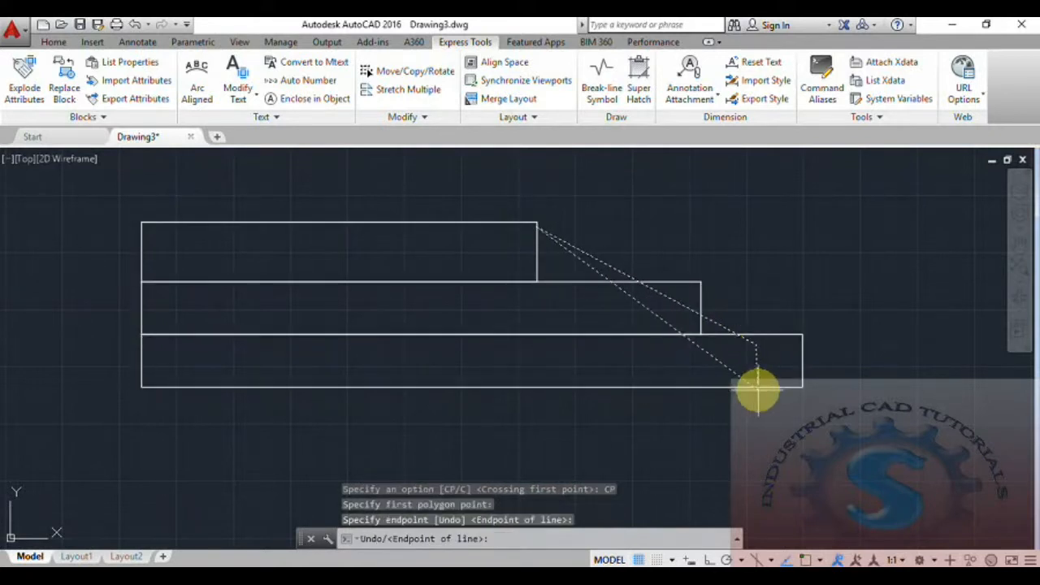
pyautogui.click(707, 387)
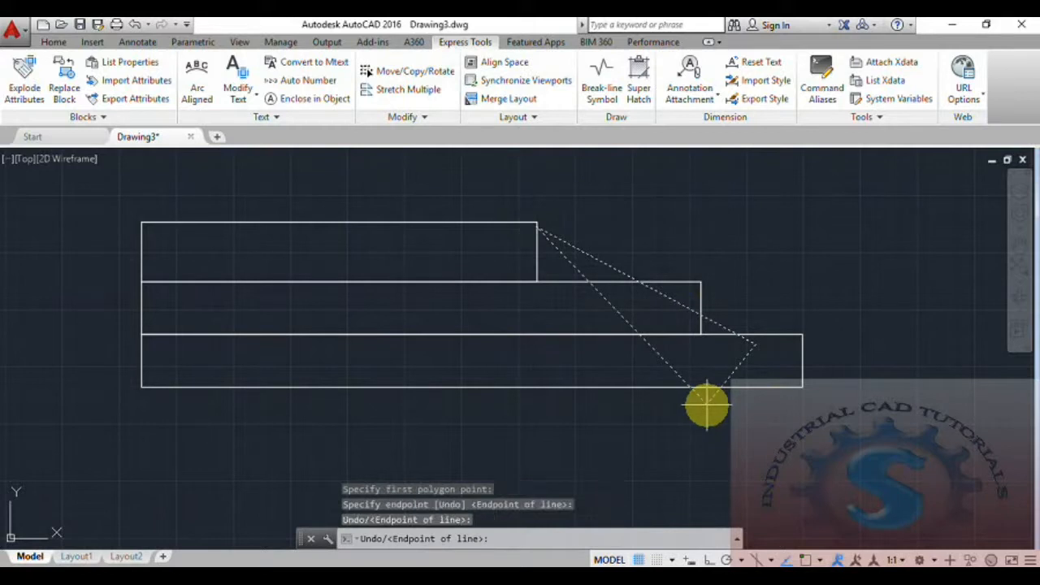
pyautogui.press('Return')
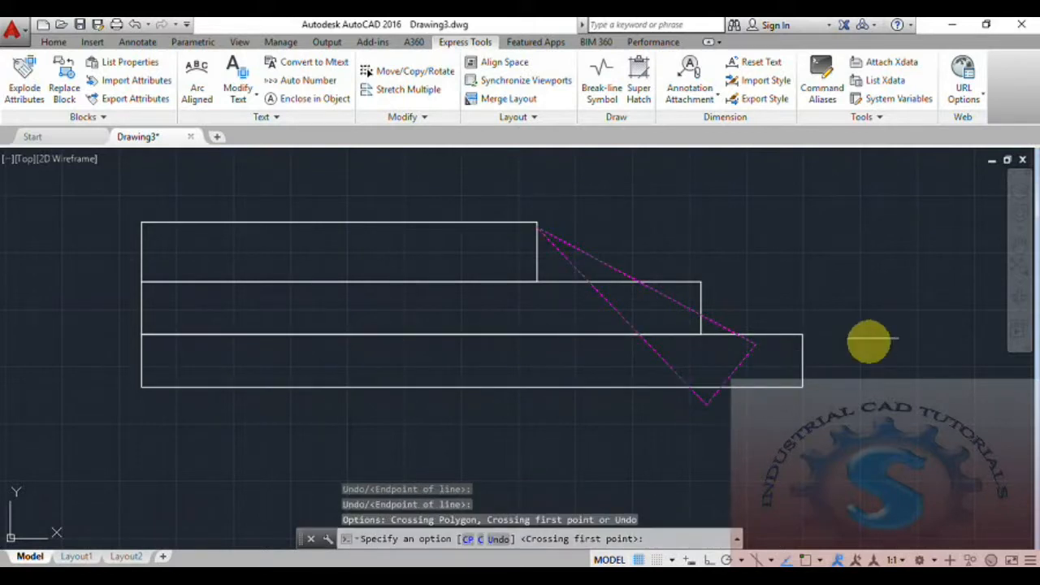
# Step: Add a second triangular crossing polygon with its apex above the middle rectangle and two points below the bottom rectangle
pyautogui.click(469, 538)
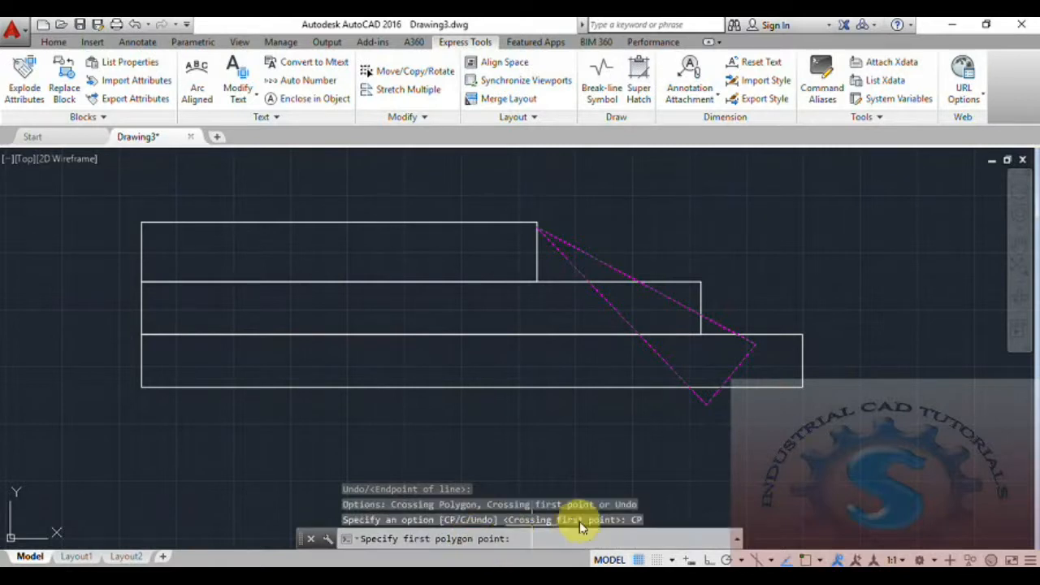
pyautogui.click(618, 219)
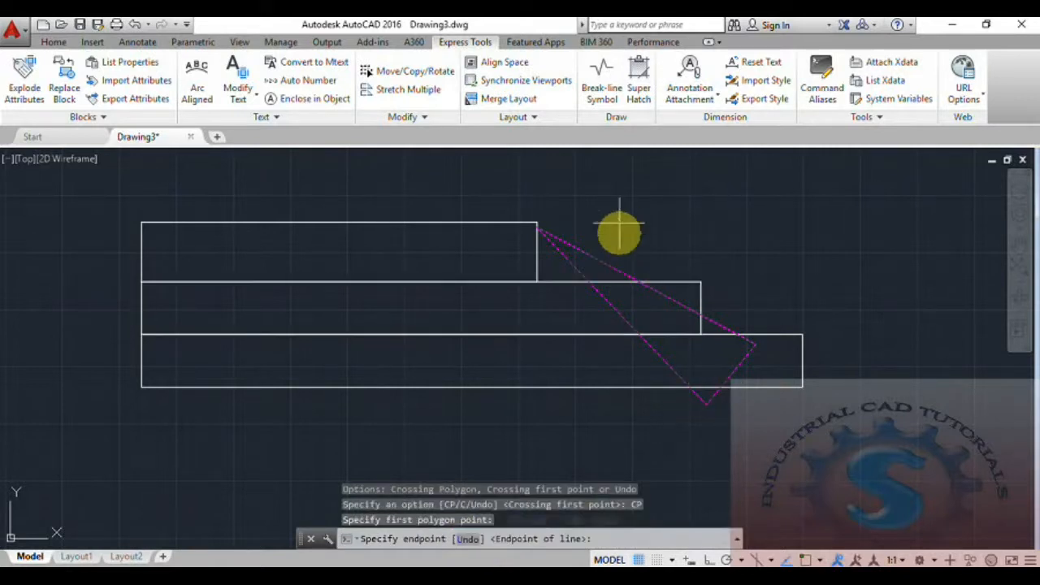
pyautogui.click(539, 401)
pyautogui.click(774, 418)
pyautogui.press('Return')
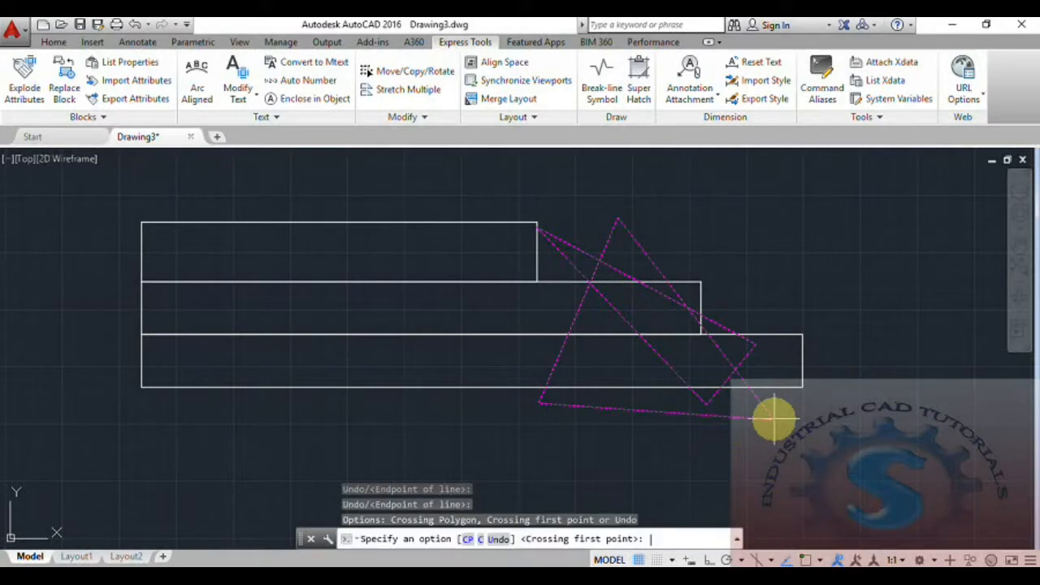
# Step: Stretch the enclosed corner up and to the right, using the bottom rectangle's upper-right corner as base point
pyautogui.scroll(-2, 797, 432)
pyautogui.moveTo(797, 432); pyautogui.dragTo(632, 420, button='middle')
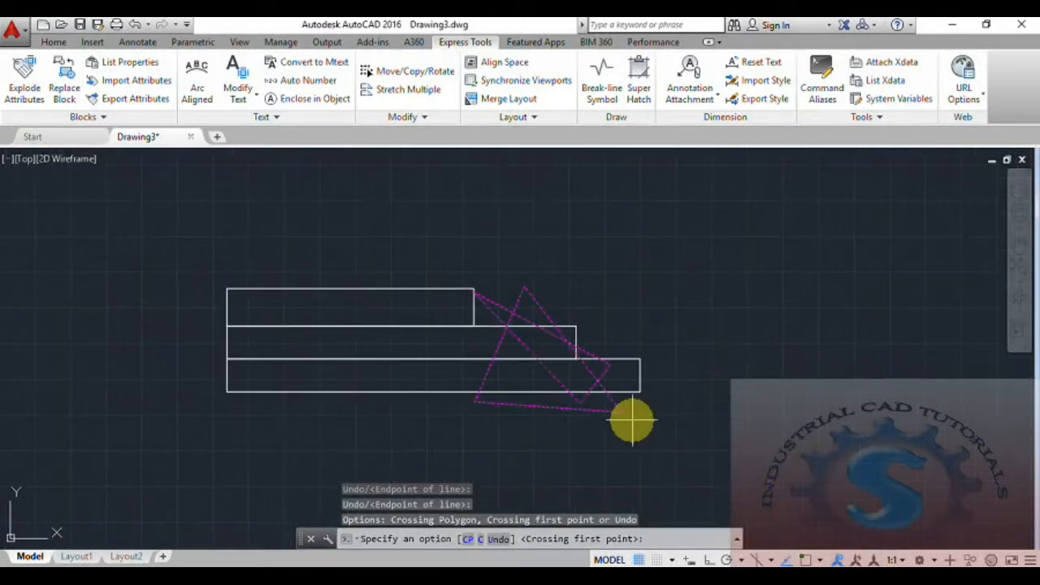
pyautogui.press('Return')
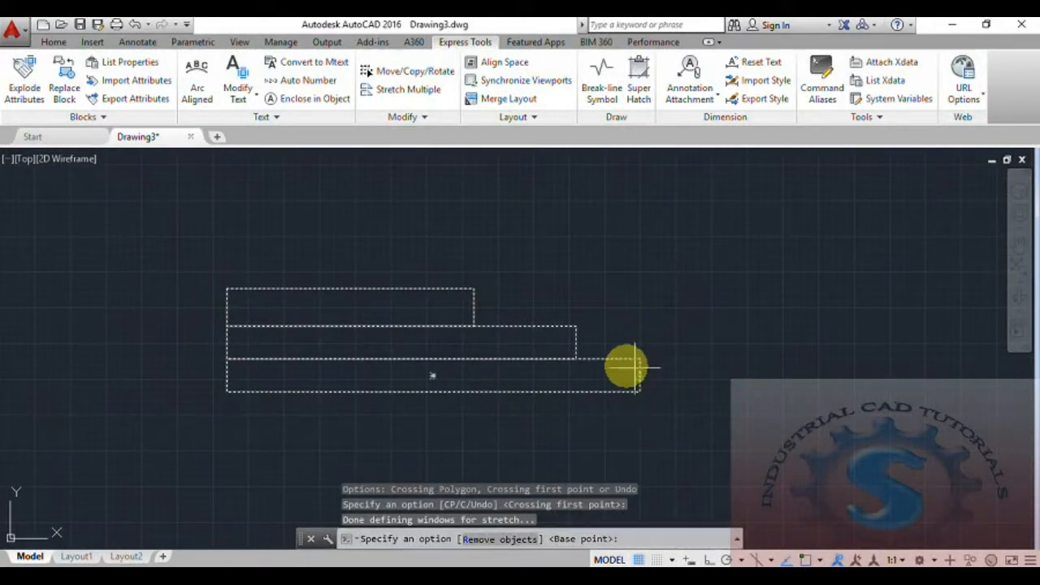
pyautogui.click(640, 359)
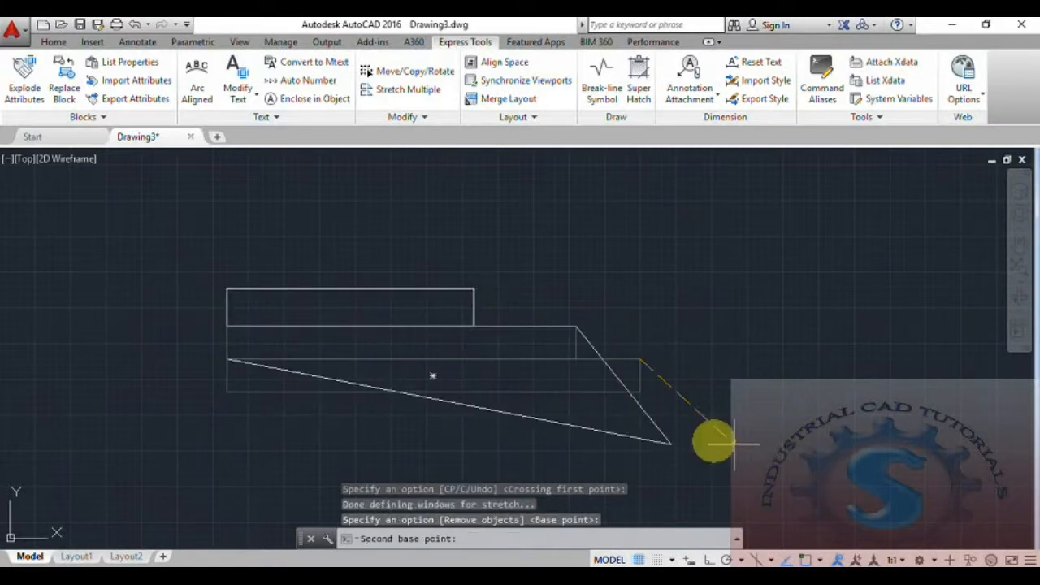
pyautogui.click(754, 190)
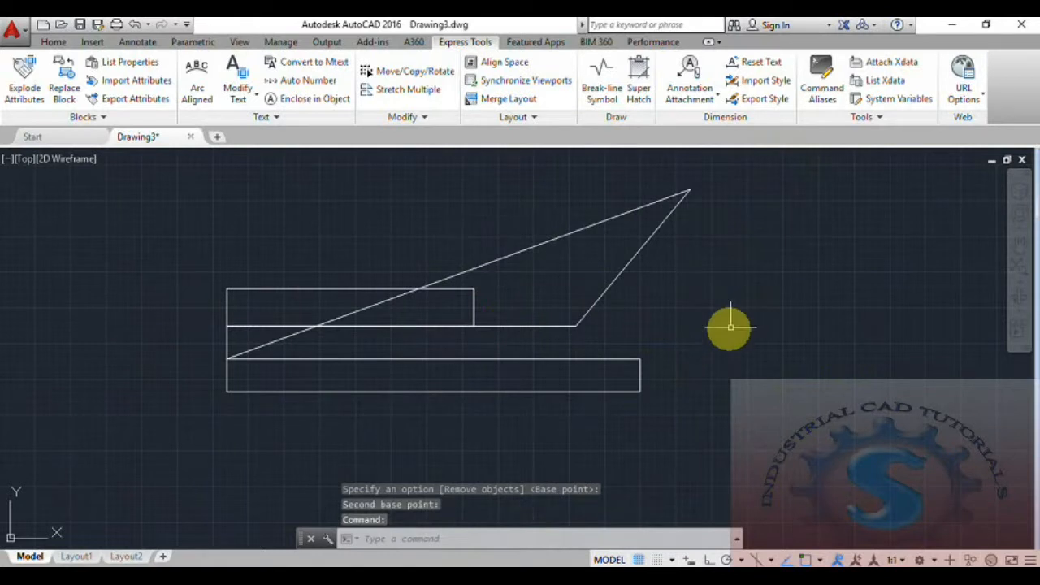
# Step: Undo the multiple stretch of the rectangles
pyautogui.moveTo(726, 337); pyautogui.dragTo(705, 372, button='middle')
pyautogui.scroll(2, 610, 380)
pyautogui.scroll(-2, 630, 371)
pyautogui.moveTo(632, 371)
pyautogui.mouseDown(button='middle')
pyautogui.moveTo(655, 353)
pyautogui.moveTo(659, 367)
pyautogui.moveTo(653, 344)
pyautogui.mouseUp(button='middle')
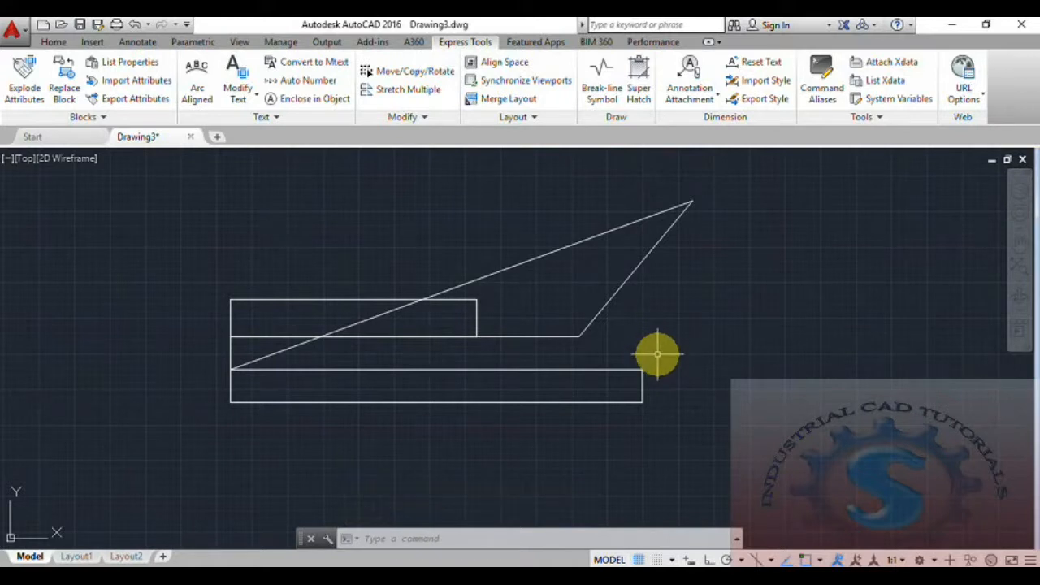
pyautogui.hotkey('ctrl', 'z')
pyautogui.hotkey('ctrl', 'z')
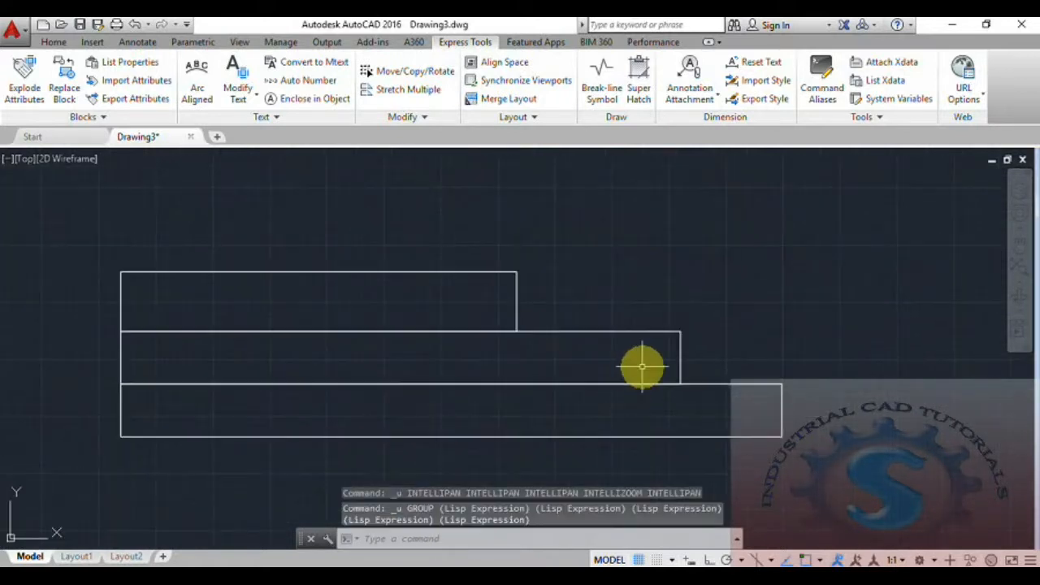
pyautogui.press('Escape')
pyautogui.press('Escape')
pyautogui.press('Escape')
# Step: Start Stretch Multiple and define a six-point crossing polygon from the top rectangle's upper-right corner around the middle rectangle's right end to the bottom rectangle's lower edge
pyautogui.click(406, 89)
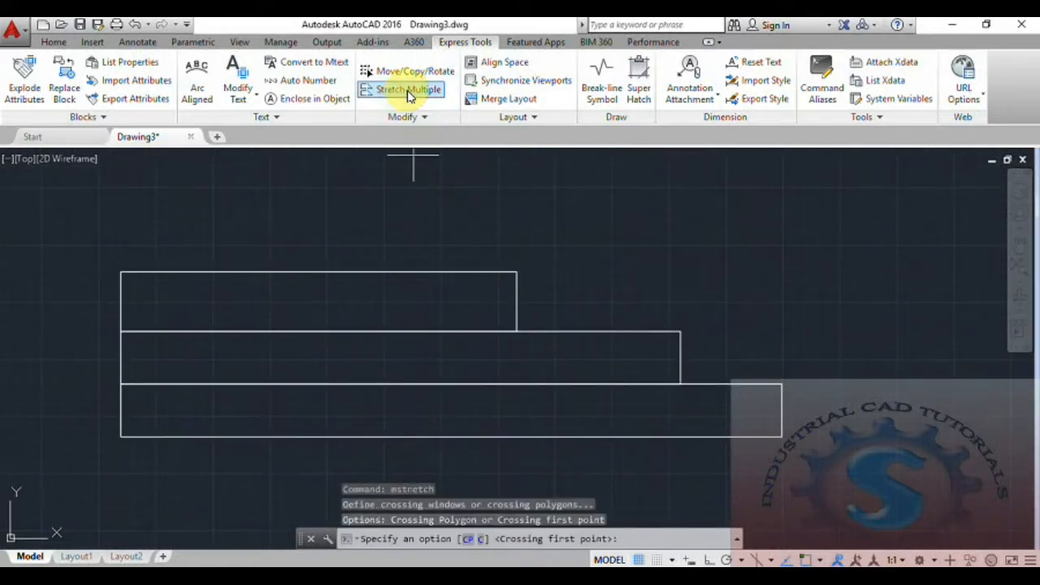
pyautogui.write('CP')
pyautogui.press('Return')
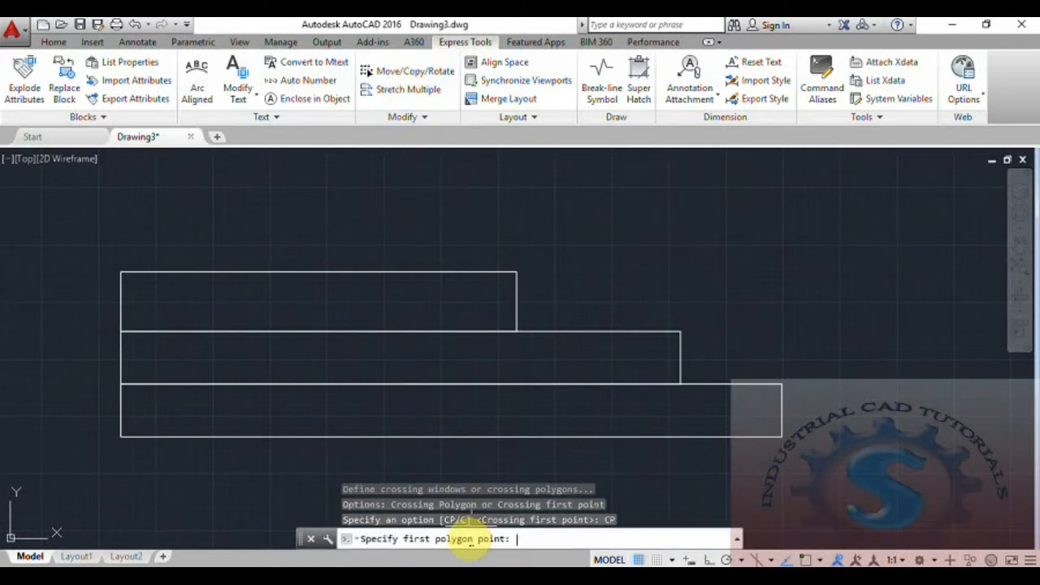
pyautogui.moveTo(578, 448)
pyautogui.mouseDown(button='middle')
pyautogui.moveTo(578, 365)
pyautogui.moveTo(576, 397)
pyautogui.mouseUp(button='middle')
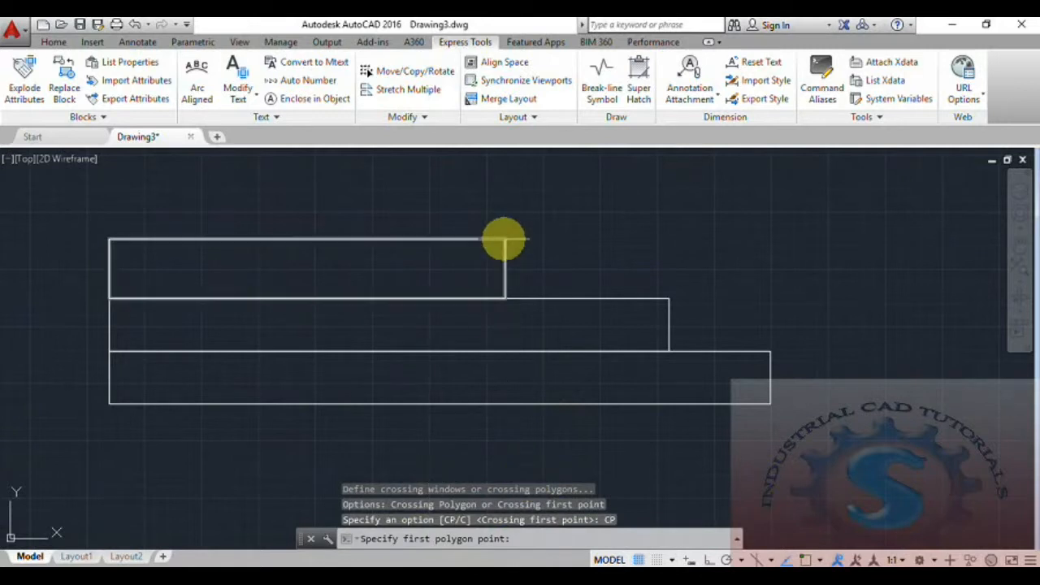
pyautogui.click(505, 239)
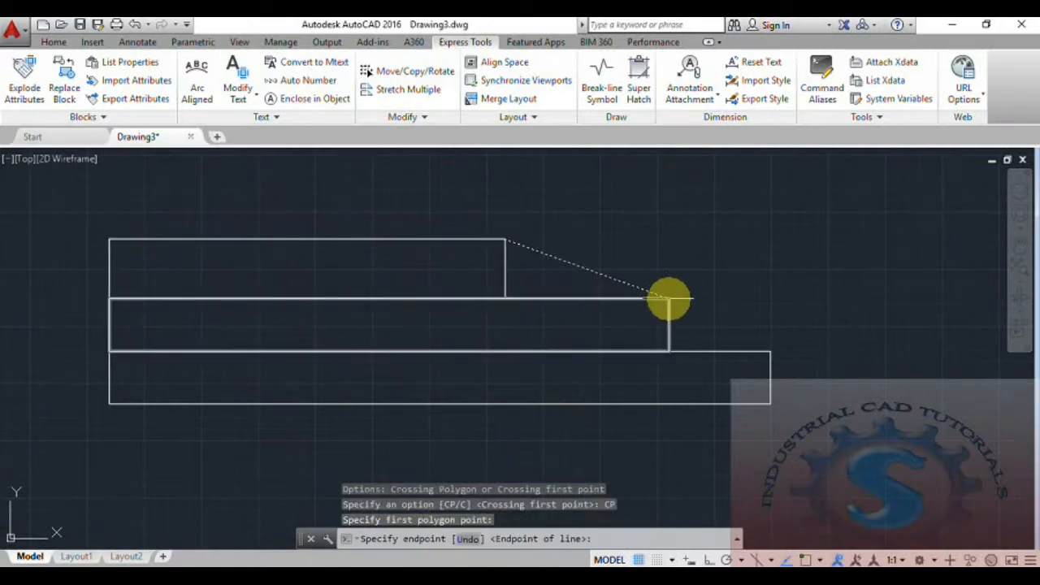
pyautogui.click(668, 299)
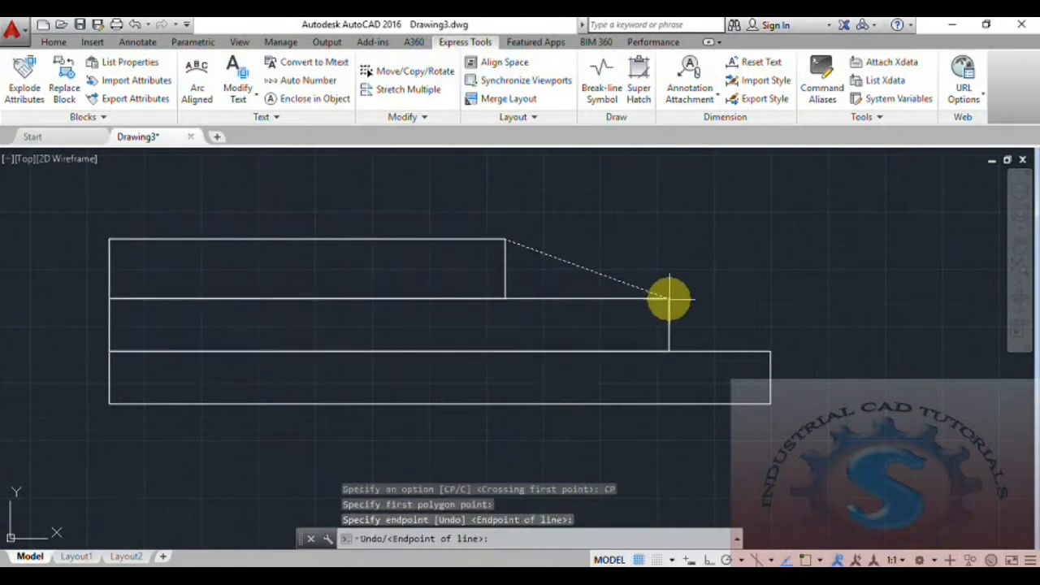
pyautogui.click(668, 352)
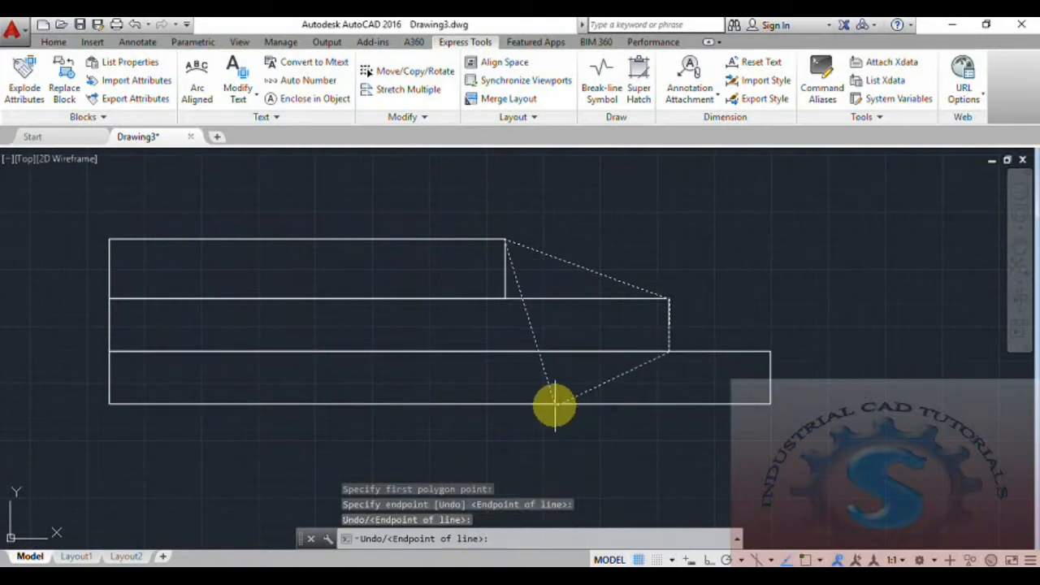
pyautogui.click(504, 404)
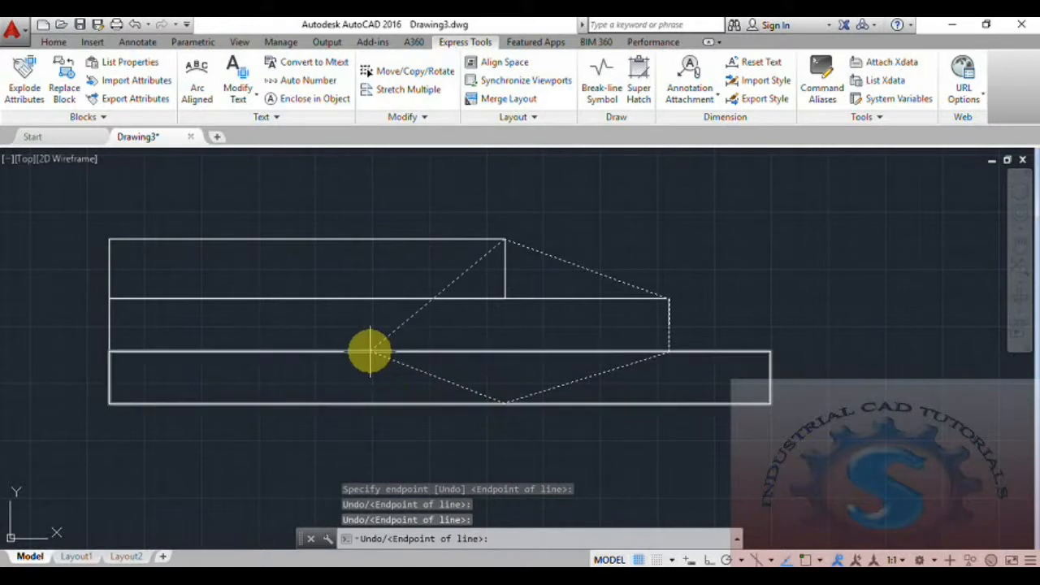
pyautogui.click(370, 351)
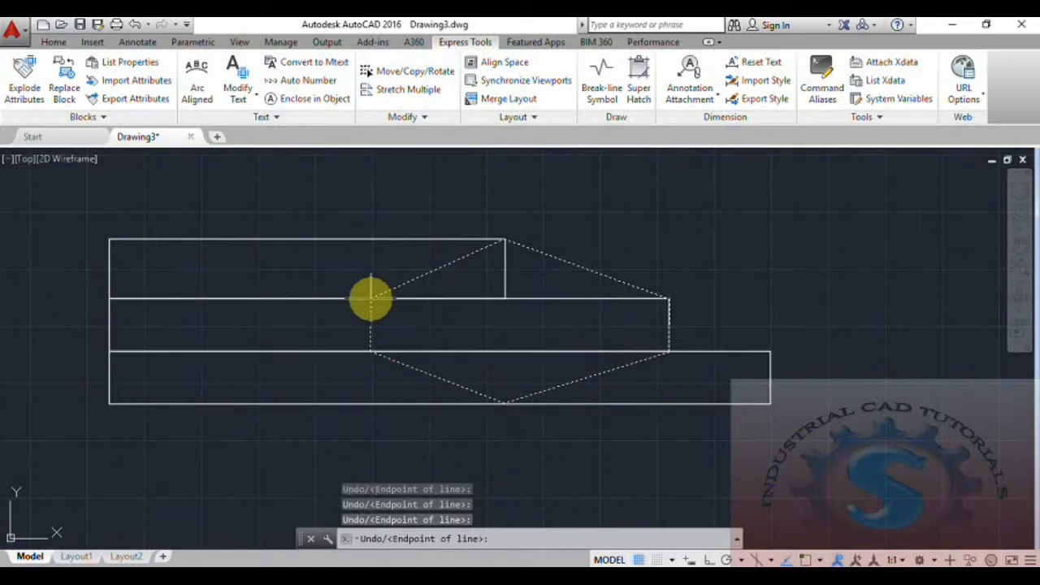
pyautogui.click(369, 299)
pyautogui.press('Return')
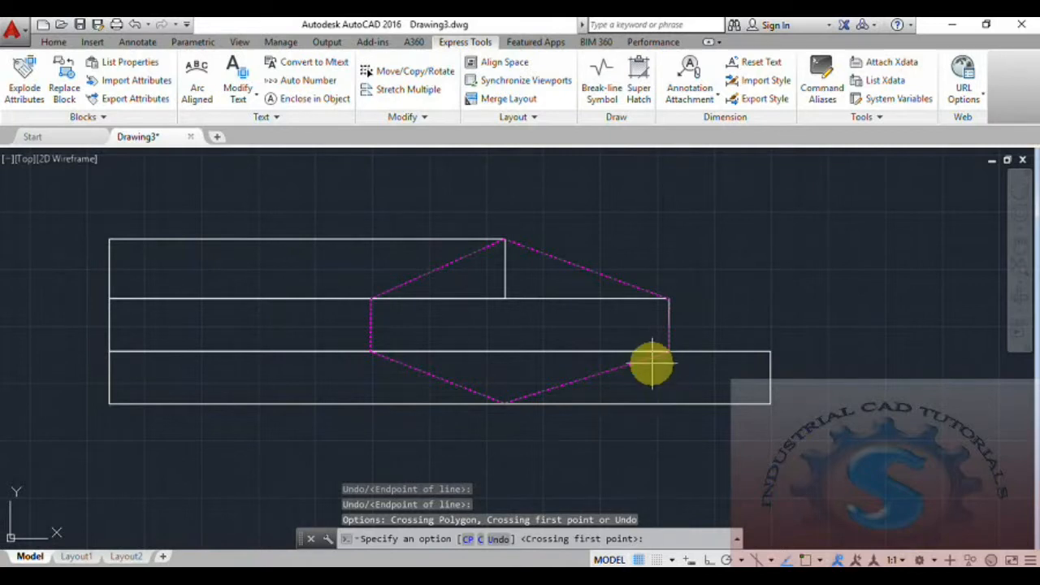
# Step: Stretch the polygon selection down and to the right, using the bottom rectangle's upper-right corner as base point
pyautogui.press('Return')
pyautogui.click(770, 352)
pyautogui.moveTo(813, 361); pyautogui.dragTo(783, 323, button='middle')
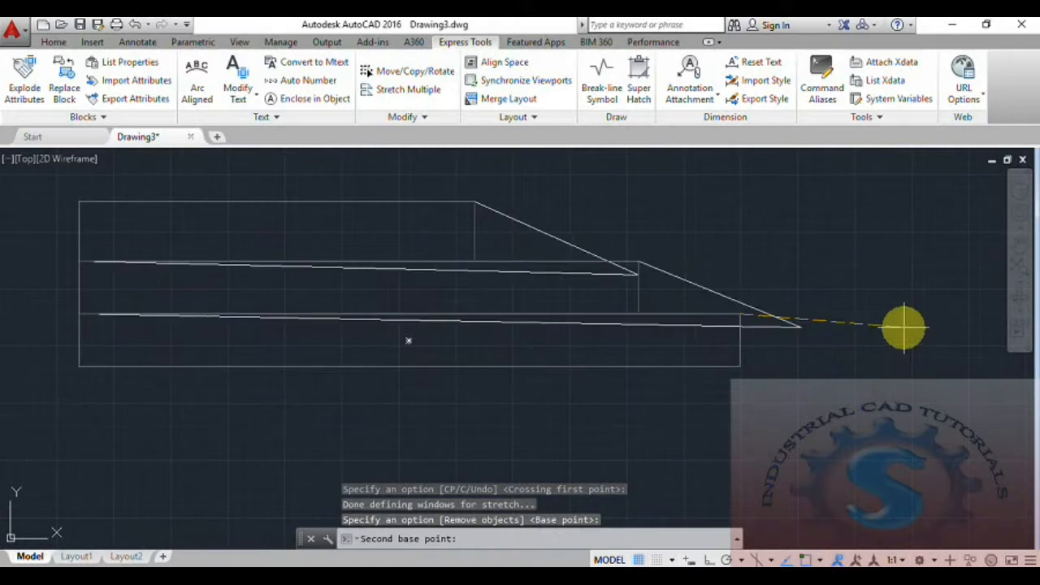
pyautogui.scroll(2, 901, 398)
pyautogui.scroll(-3, 911, 410)
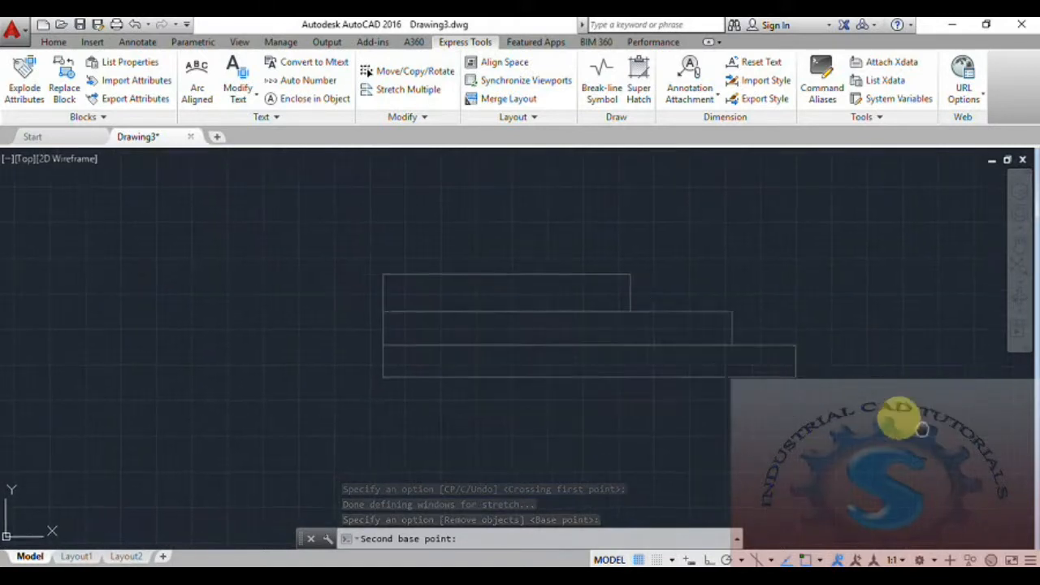
pyautogui.scroll(2, 818, 399)
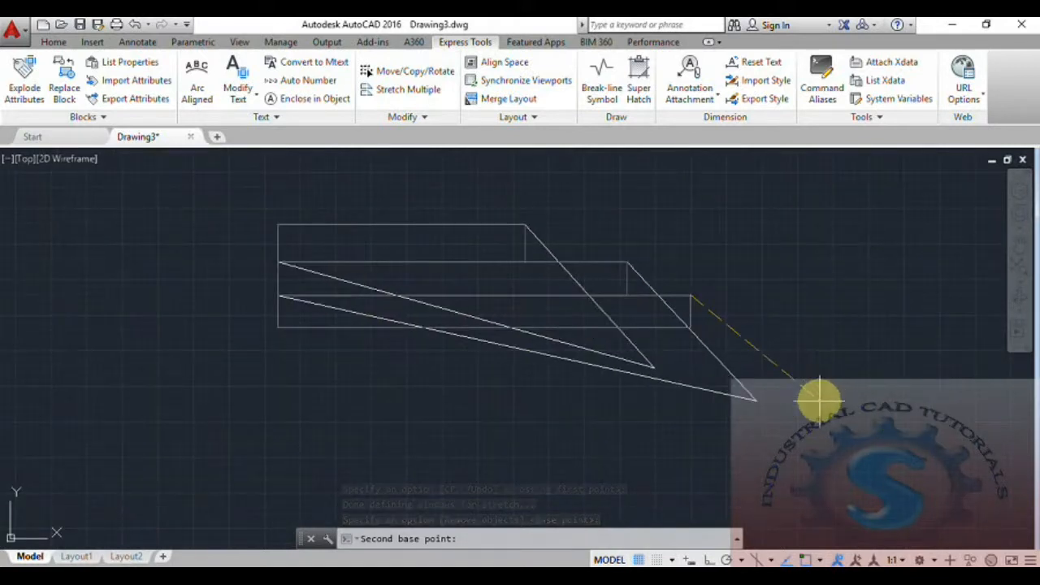
pyautogui.click(819, 352)
pyautogui.scroll(2, 830, 381)
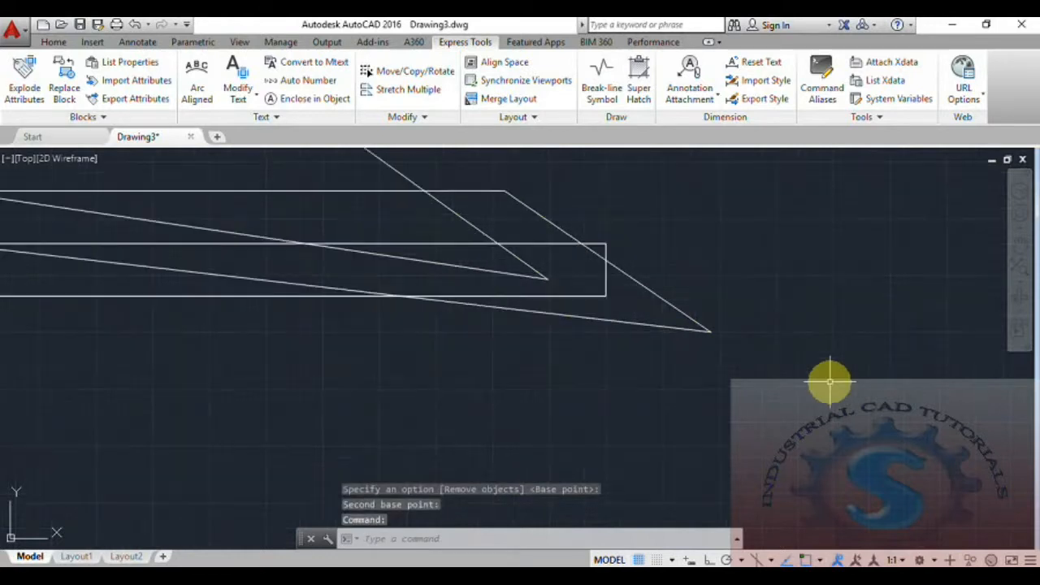
# Step: Undo the crossing-polygon stretch of the top and middle rectangles
pyautogui.scroll(-3, 830, 381)
pyautogui.scroll(4, 830, 374)
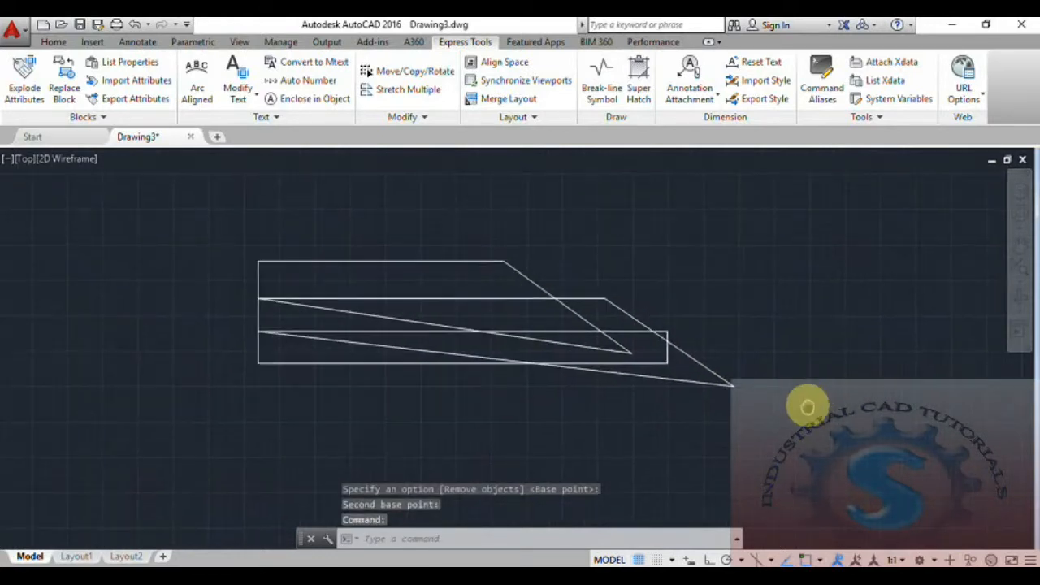
pyautogui.scroll(-3, 811, 398)
pyautogui.scroll(1, 818, 377)
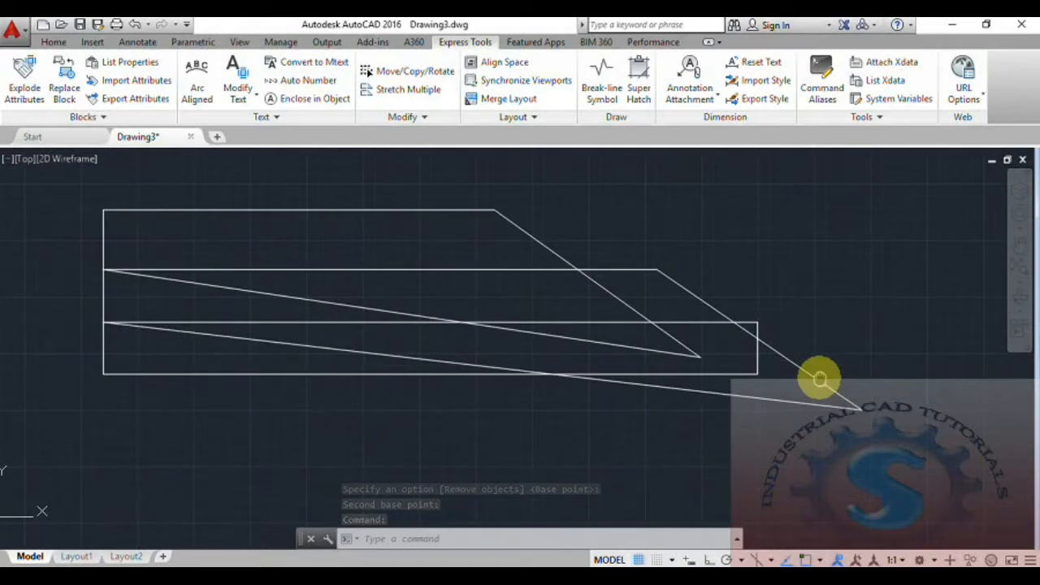
pyautogui.hotkey('ctrl', 'z')
pyautogui.hotkey('ctrl', 'z')
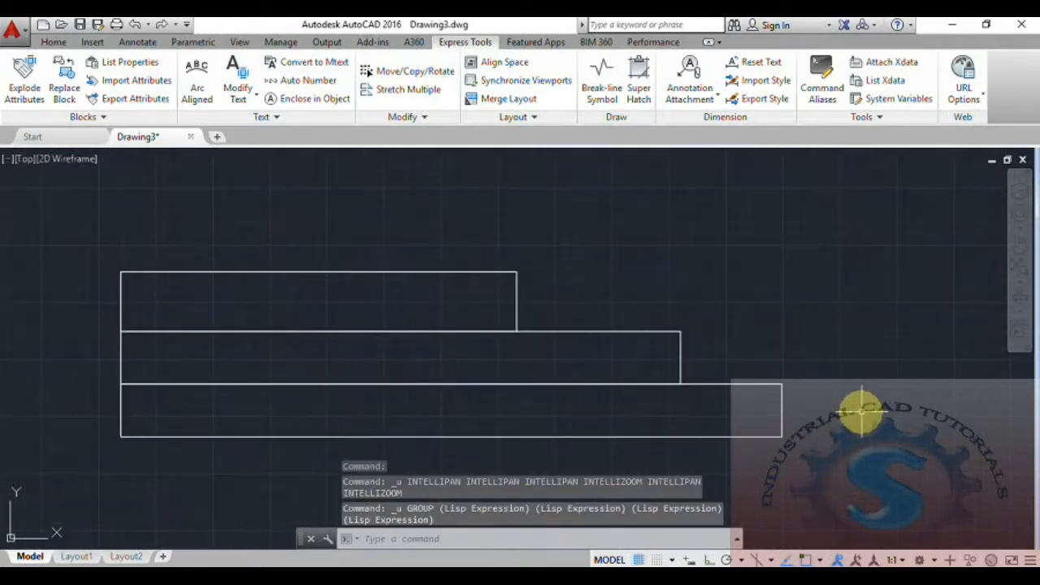
# Step: Start Stretch Multiple with the Crossing option and define a window from the top rectangle's upper-right corner to beyond the bottom rectangle's lower-right corner
pyautogui.moveTo(846, 399); pyautogui.dragTo(818, 365, button='middle')
pyautogui.click(404, 90)
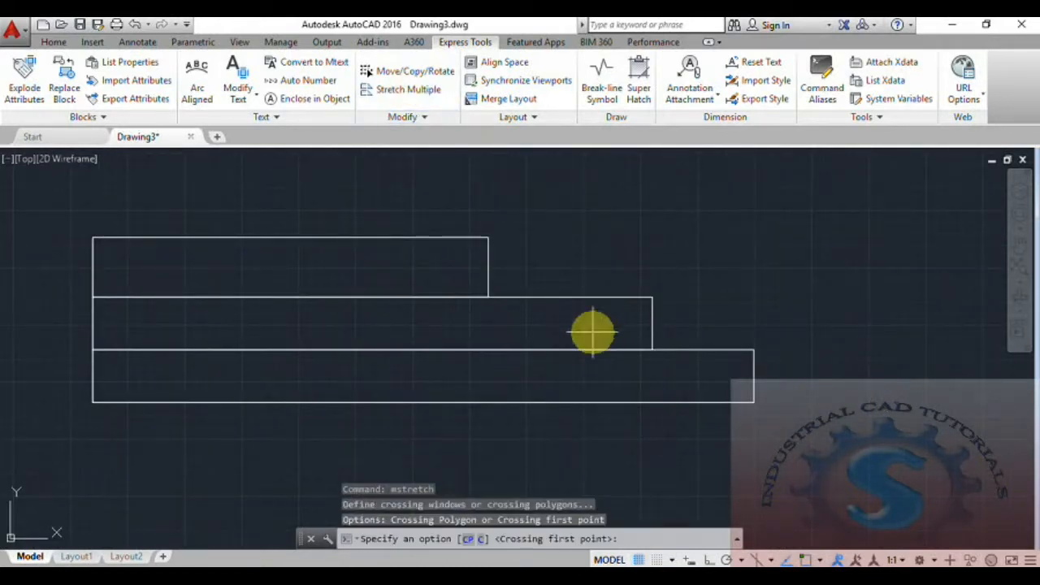
pyautogui.click(482, 540)
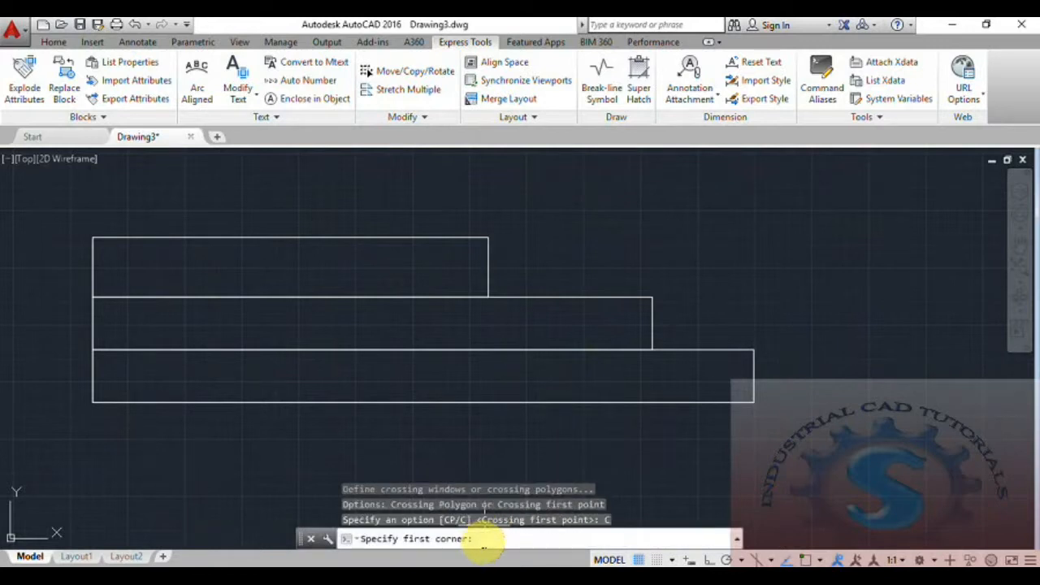
pyautogui.click(483, 235)
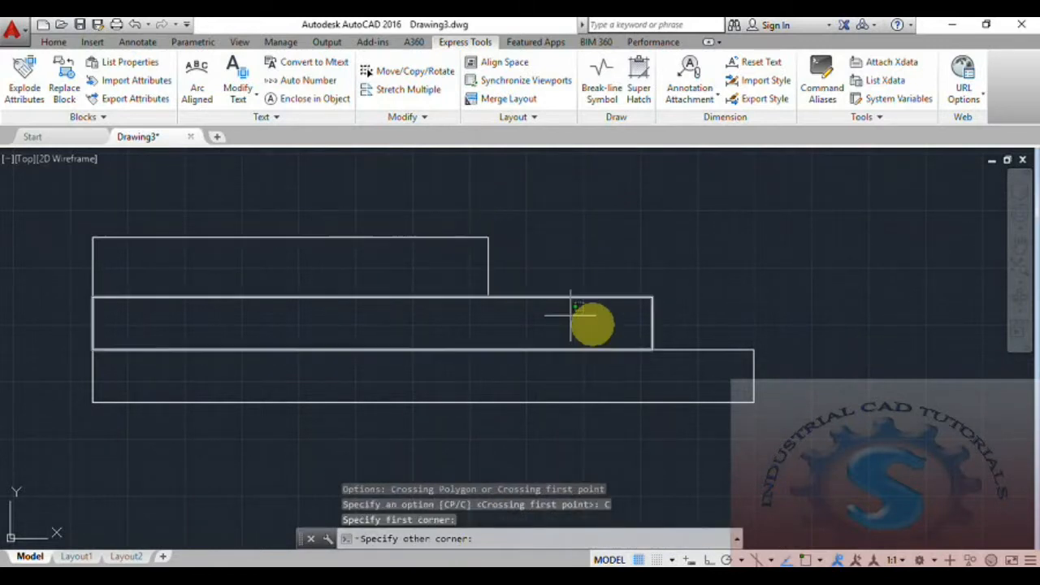
pyautogui.click(781, 431)
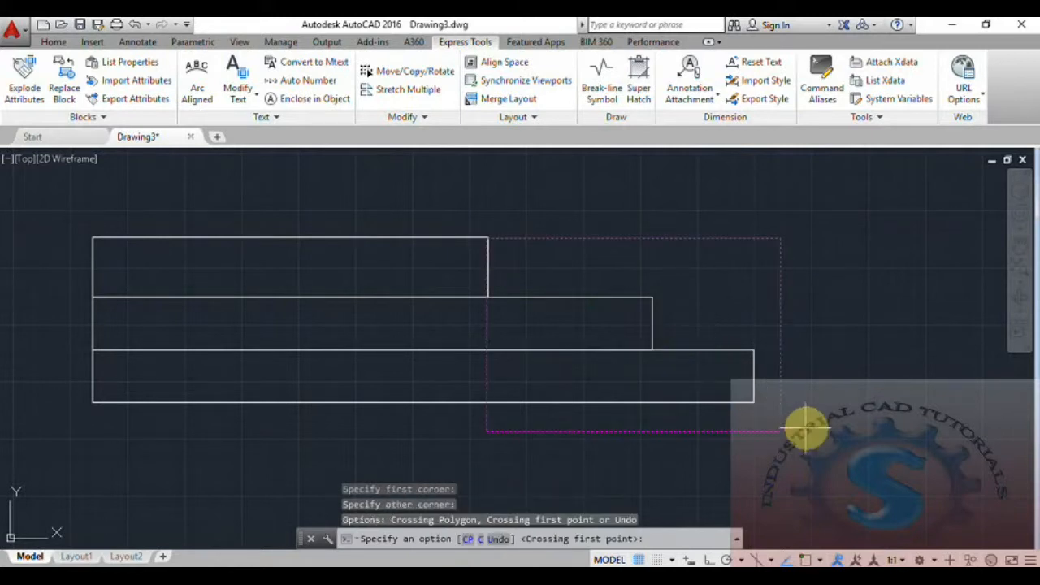
pyautogui.press('Return')
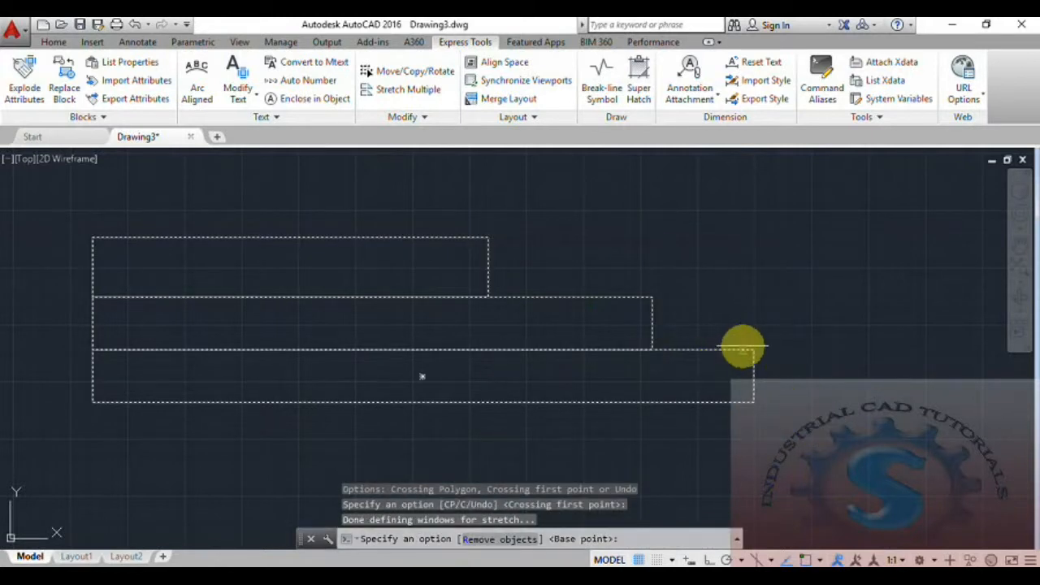
# Step: Stretch the window selection horizontally to the right with Ortho on, using the bottom rectangle's upper-right corner as base point
pyautogui.click(755, 351)
pyautogui.scroll(-5, 739, 350)
pyautogui.scroll(2, 667, 344)
pyautogui.scroll(3, 687, 354)
pyautogui.scroll(-3, 813, 358)
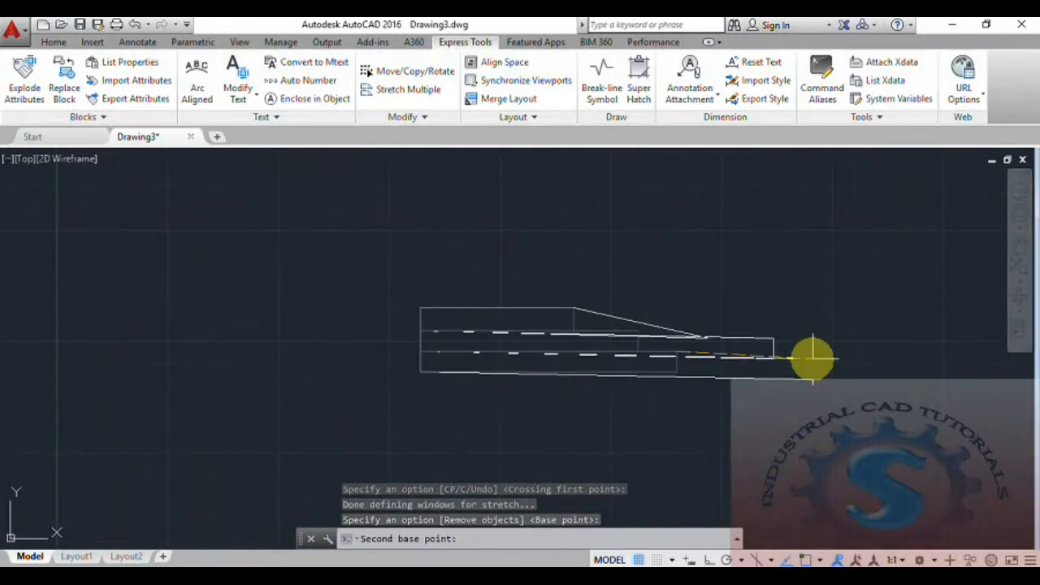
pyautogui.moveTo(809, 435); pyautogui.dragTo(692, 382, button='middle')
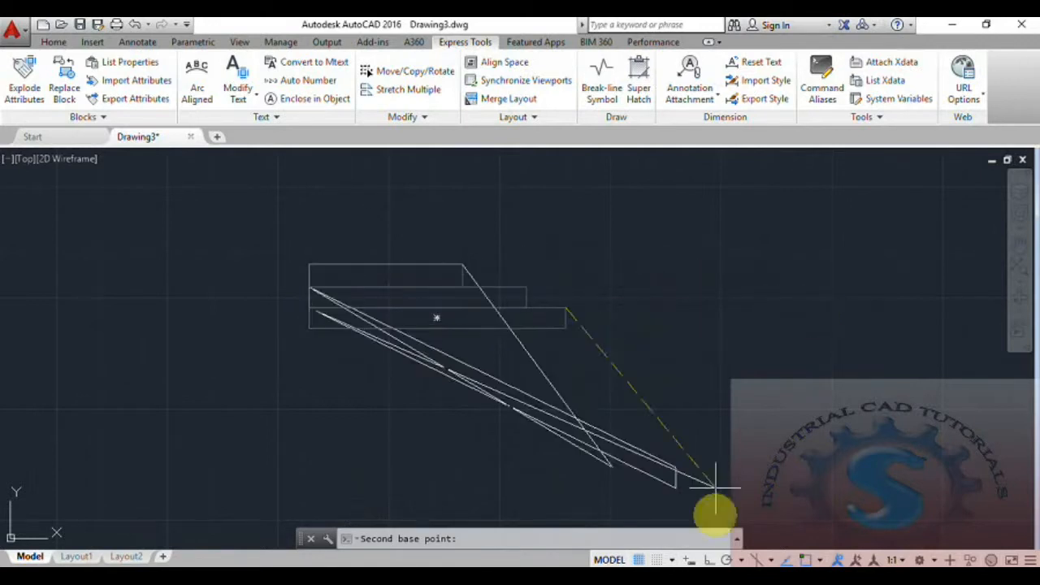
pyautogui.click(709, 560)
pyautogui.click(841, 318)
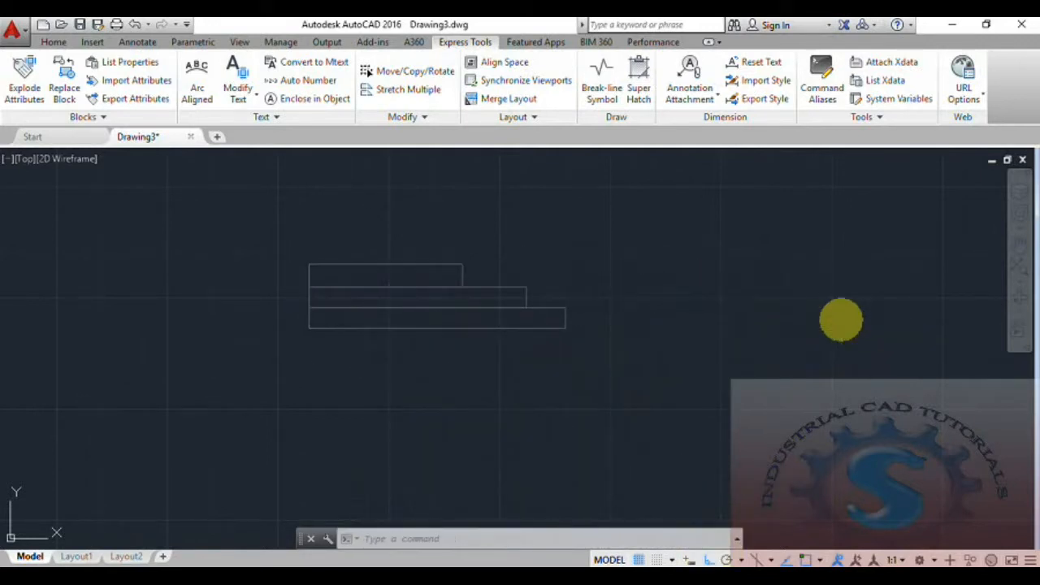
pyautogui.scroll(2, 686, 417)
pyautogui.click(679, 415)
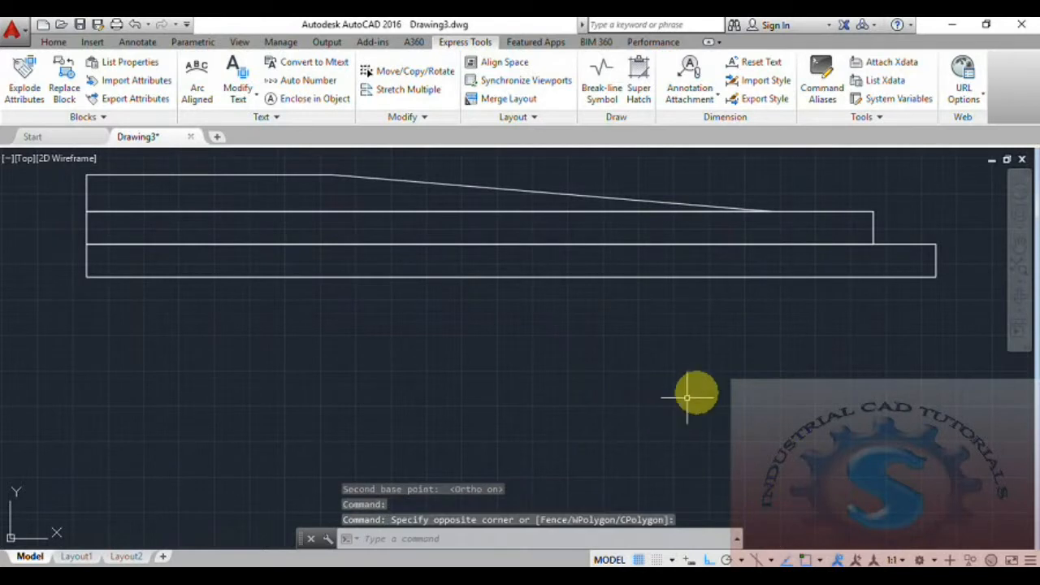
pyautogui.press('Escape')
# Step: Use Stretch Multiple with a crossing window around the bottom rectangle's right end to lengthen it to the right from its upper-right corner
pyautogui.scroll(-2, 418, 365)
pyautogui.click(408, 89)
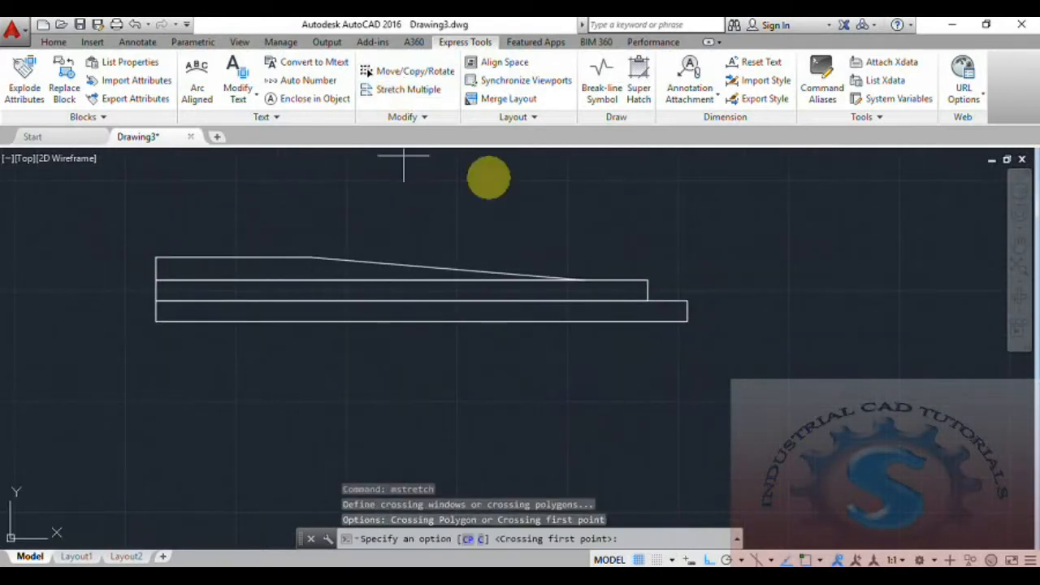
pyautogui.scroll(2, 688, 333)
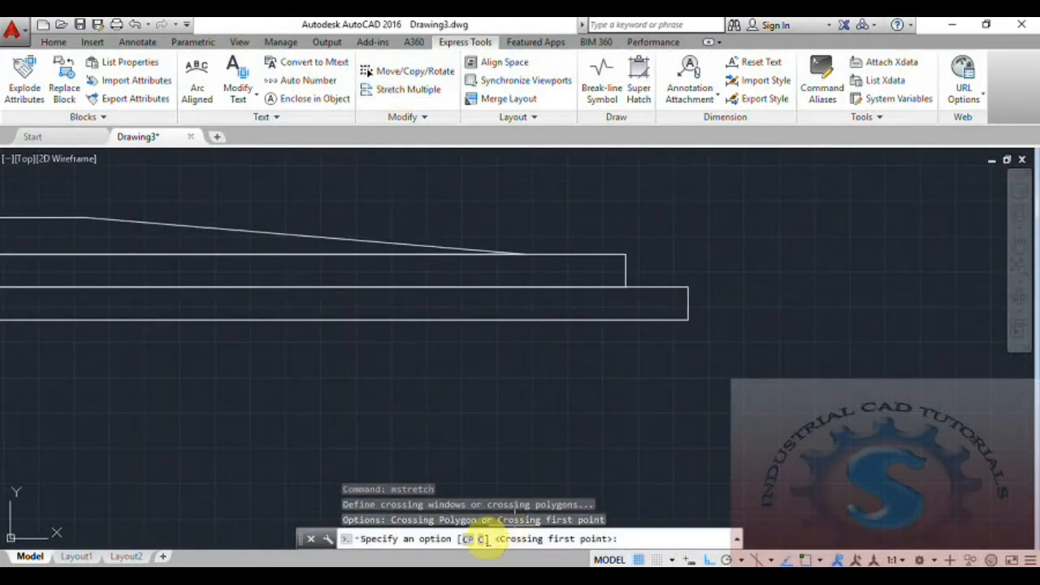
pyautogui.click(481, 539)
pyautogui.click(710, 411)
pyautogui.click(656, 220)
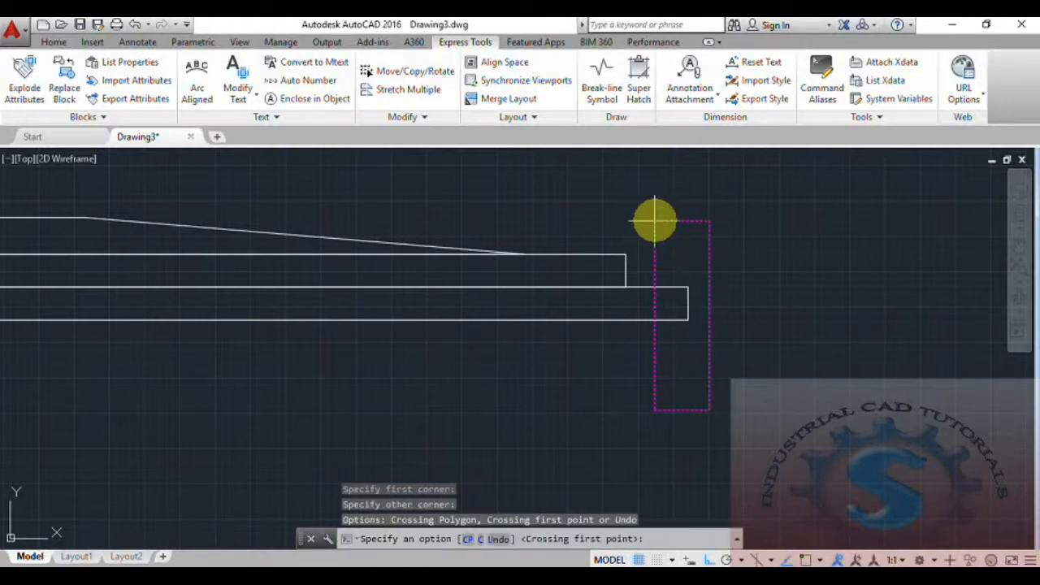
pyautogui.press('Return')
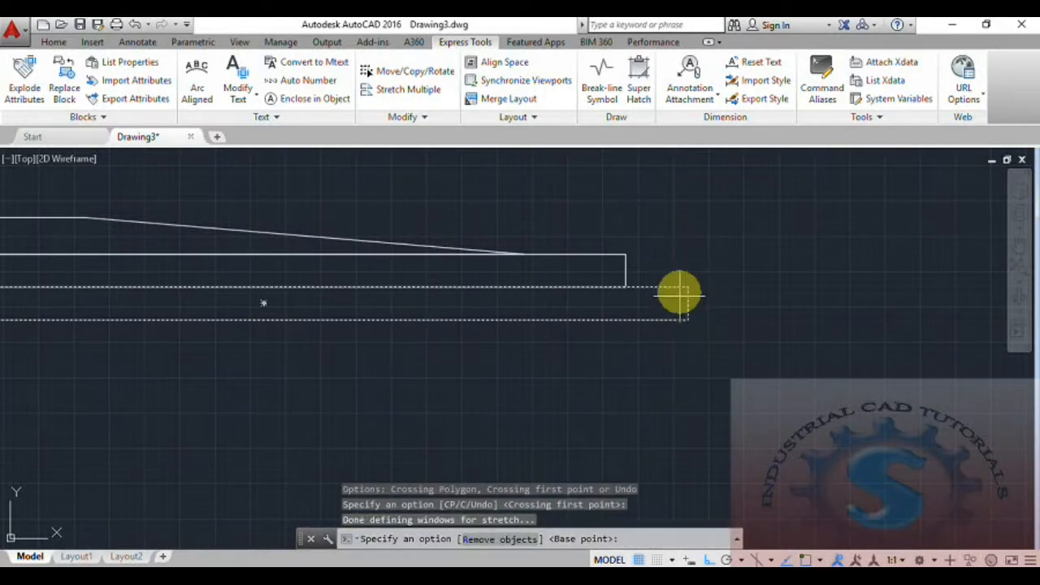
pyautogui.click(688, 286)
pyautogui.click(924, 276)
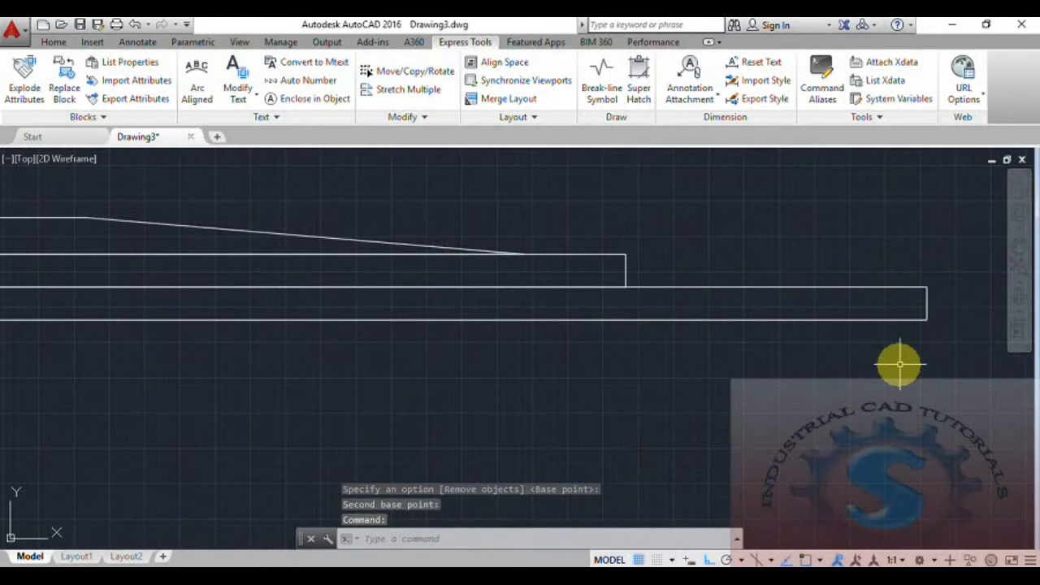
# Step: Try to stretch the top shape to the right with a small crossing window over its sloped edge, using its lower-right tip as base point
pyautogui.scroll(-2, 770, 371)
pyautogui.moveTo(474, 380); pyautogui.dragTo(505, 382, button='middle')
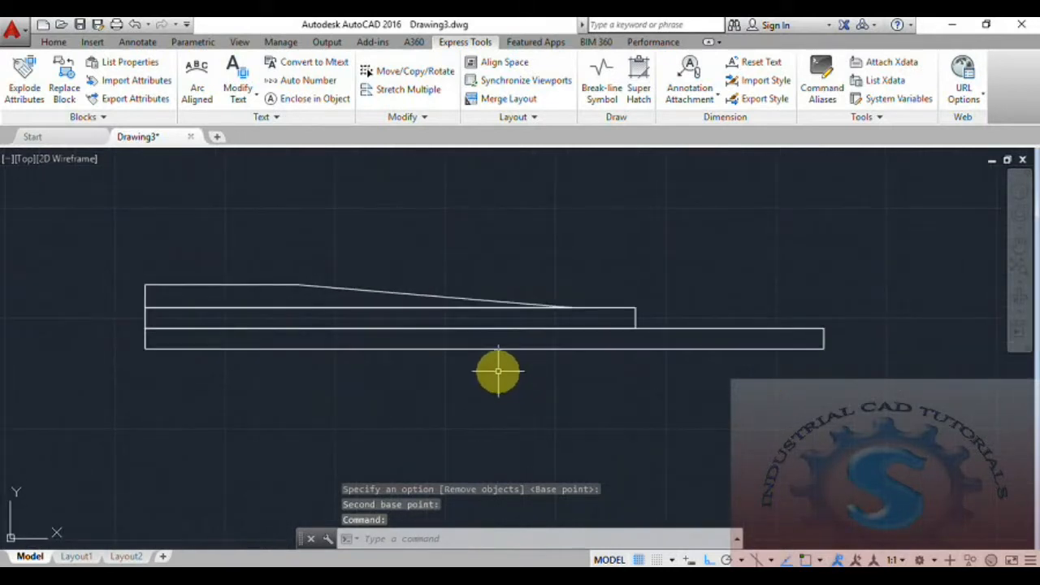
pyautogui.click(408, 90)
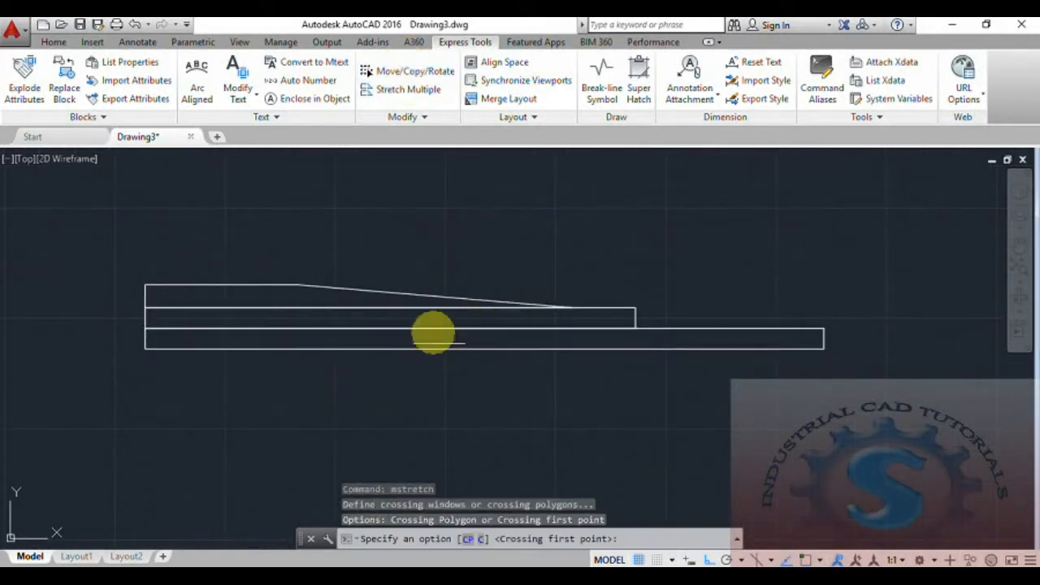
pyautogui.click(355, 290)
pyautogui.scroll(2, 362, 299)
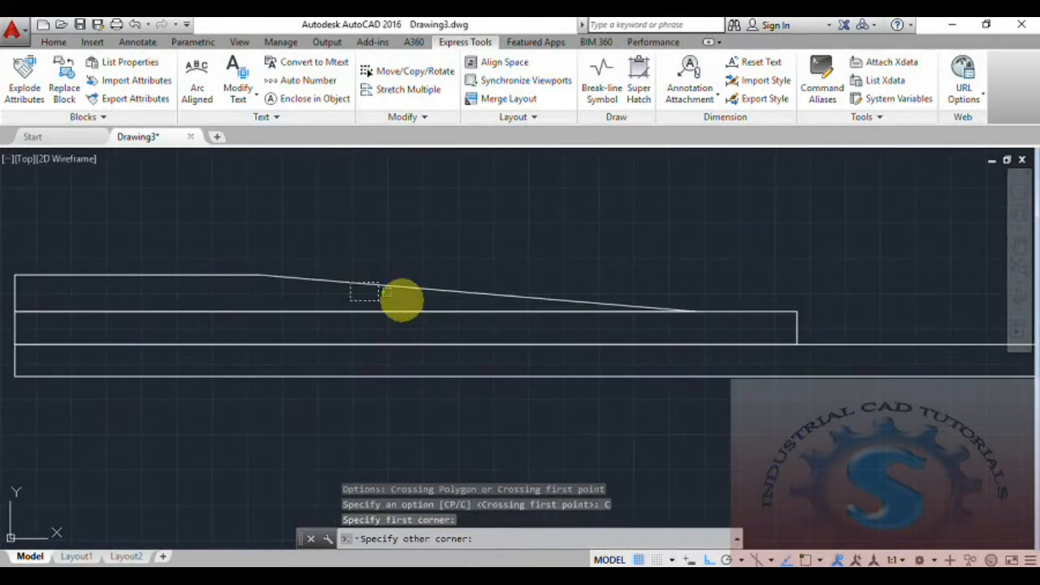
pyautogui.click(430, 300)
pyautogui.press('Return')
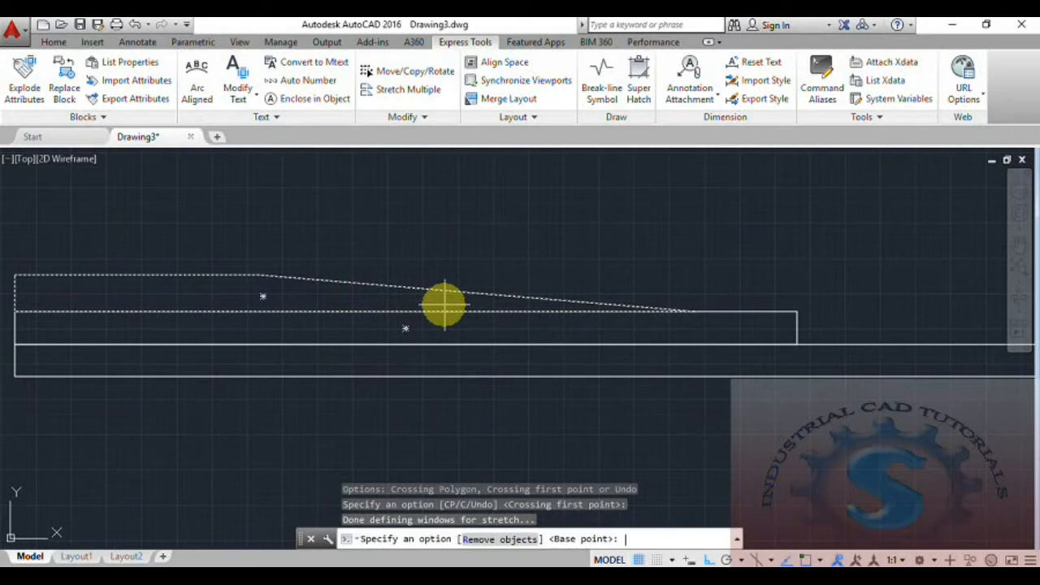
pyautogui.click(695, 311)
pyautogui.scroll(-2, 764, 311)
pyautogui.moveTo(764, 311); pyautogui.dragTo(658, 304, button='middle')
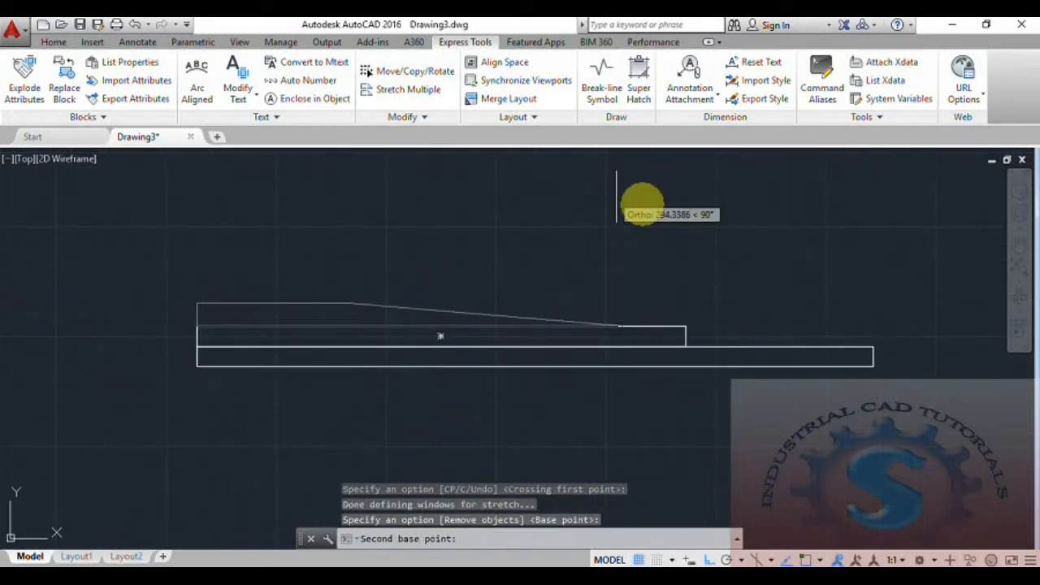
pyautogui.click(809, 321)
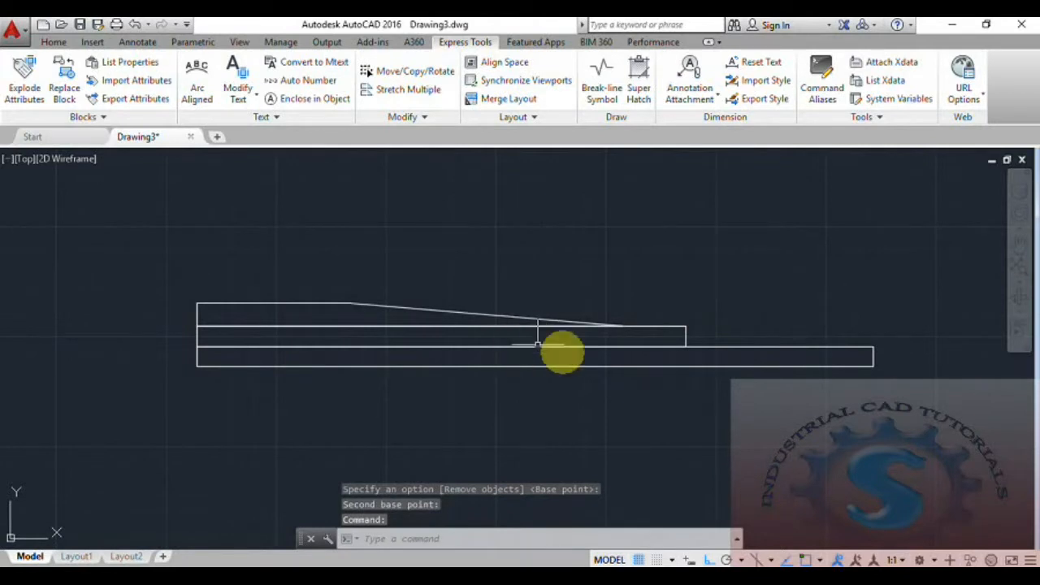
pyautogui.press('Escape')
pyautogui.press('Escape')
pyautogui.scroll(-4, 596, 406)
pyautogui.scroll(4, 599, 404)
pyautogui.moveTo(599, 404)
pyautogui.mouseDown(button='middle')
pyautogui.moveTo(529, 401)
pyautogui.moveTo(565, 407)
pyautogui.moveTo(558, 383)
pyautogui.mouseUp(button='middle')
pyautogui.scroll(2, 533, 363)
pyautogui.scroll(-2, 569, 380)
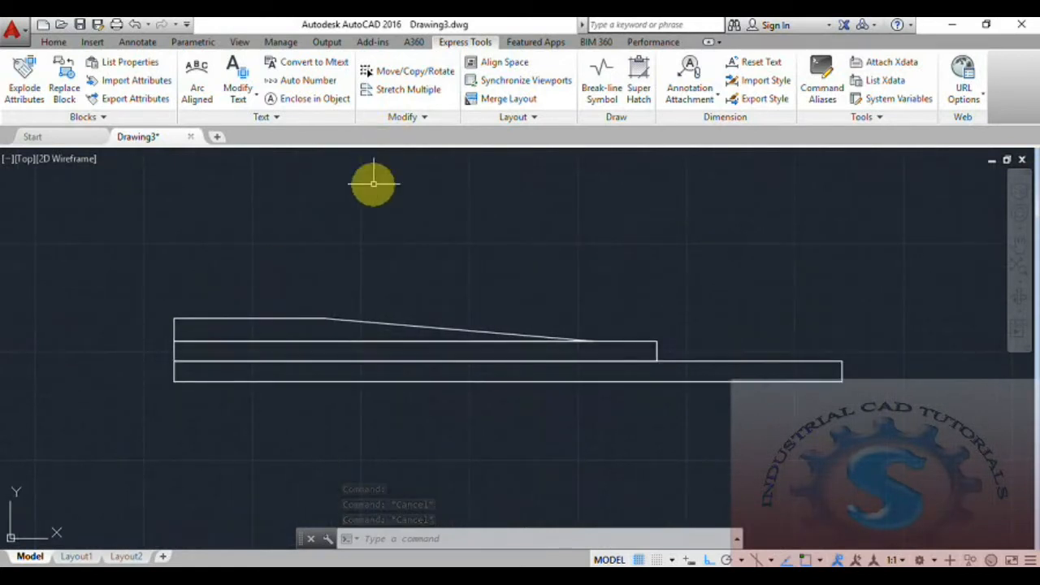